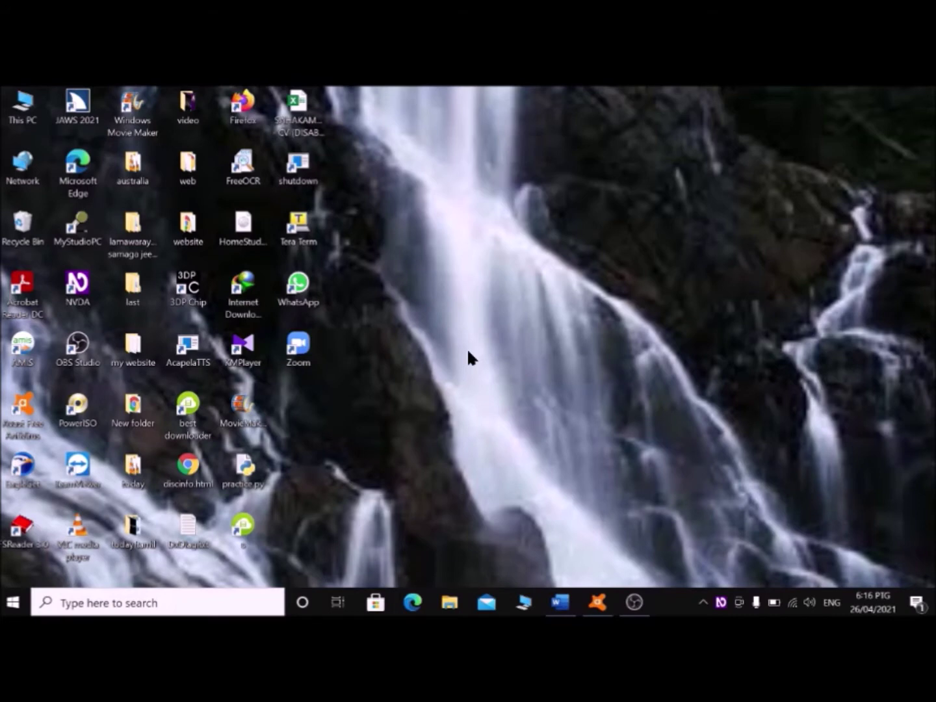
Open PowerPoint, start a blank presentation and close the program again.
key(super)
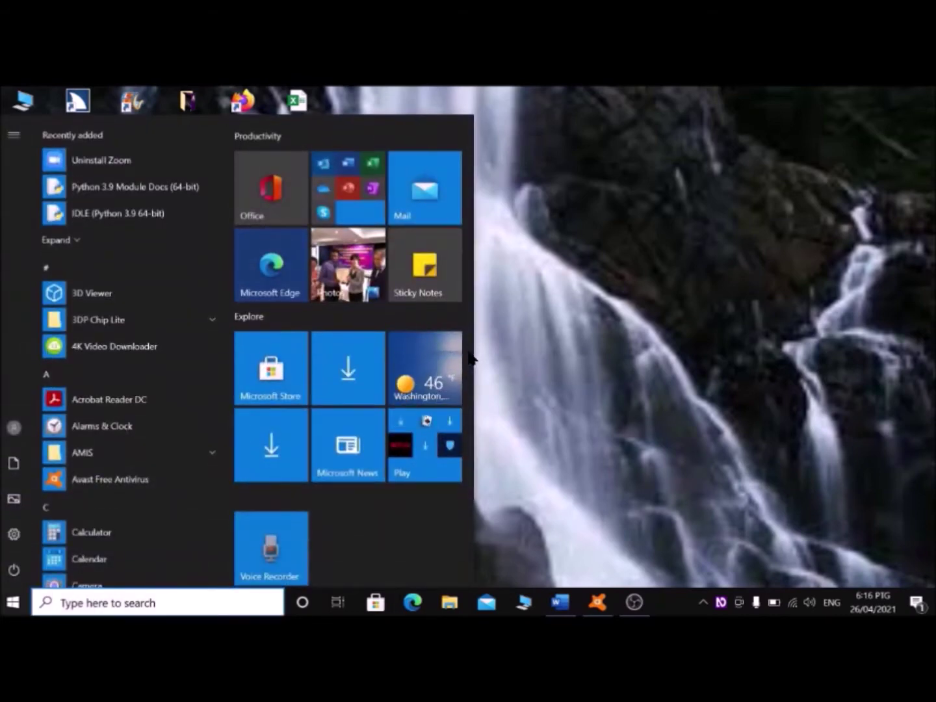
text(p)
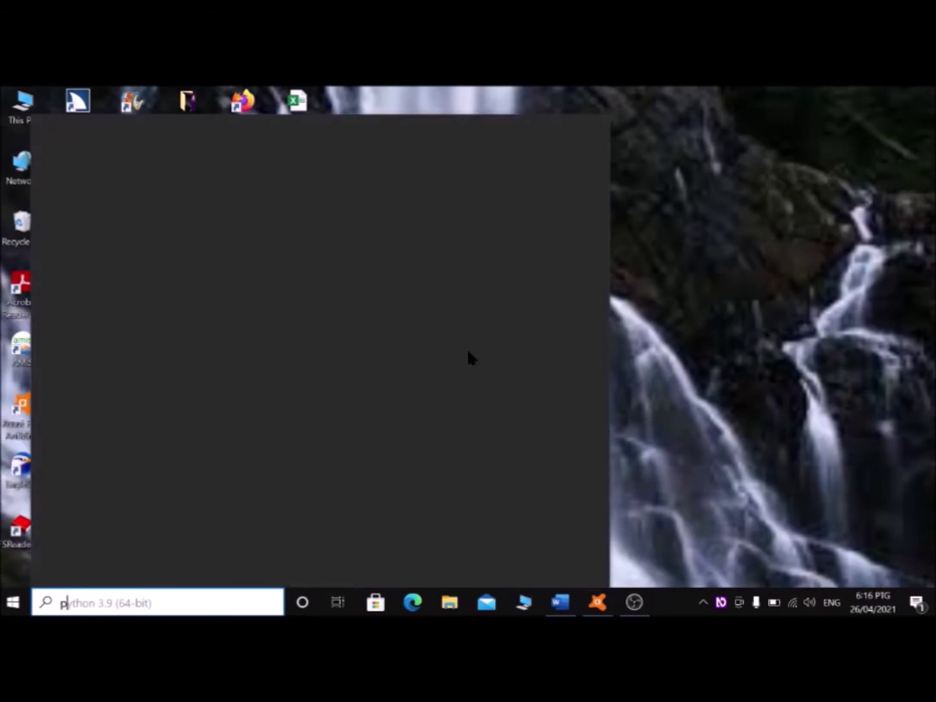
text(o)
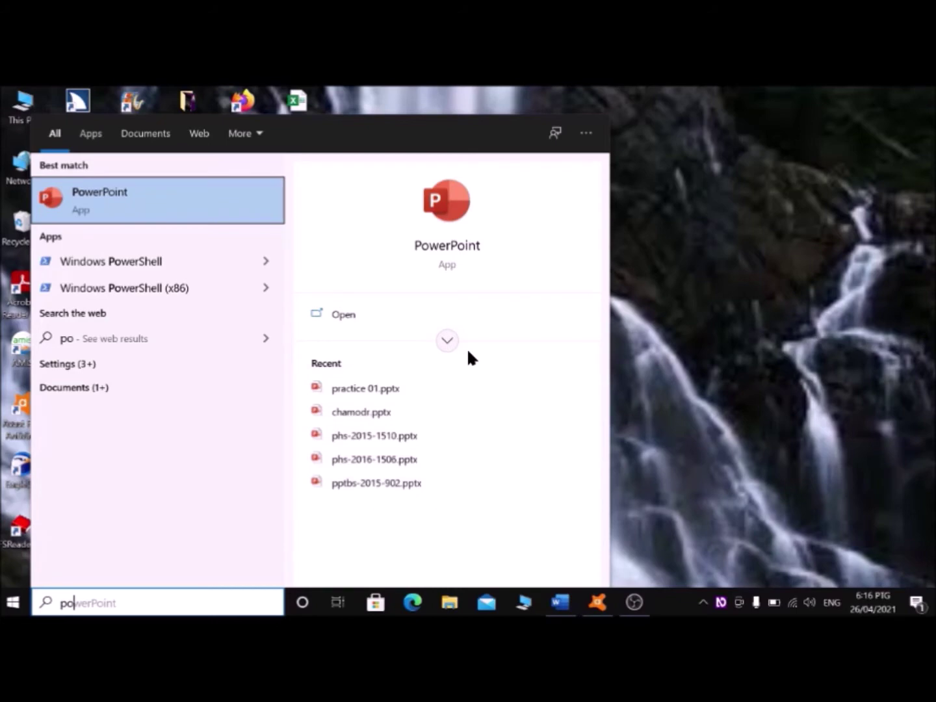
key(Return)
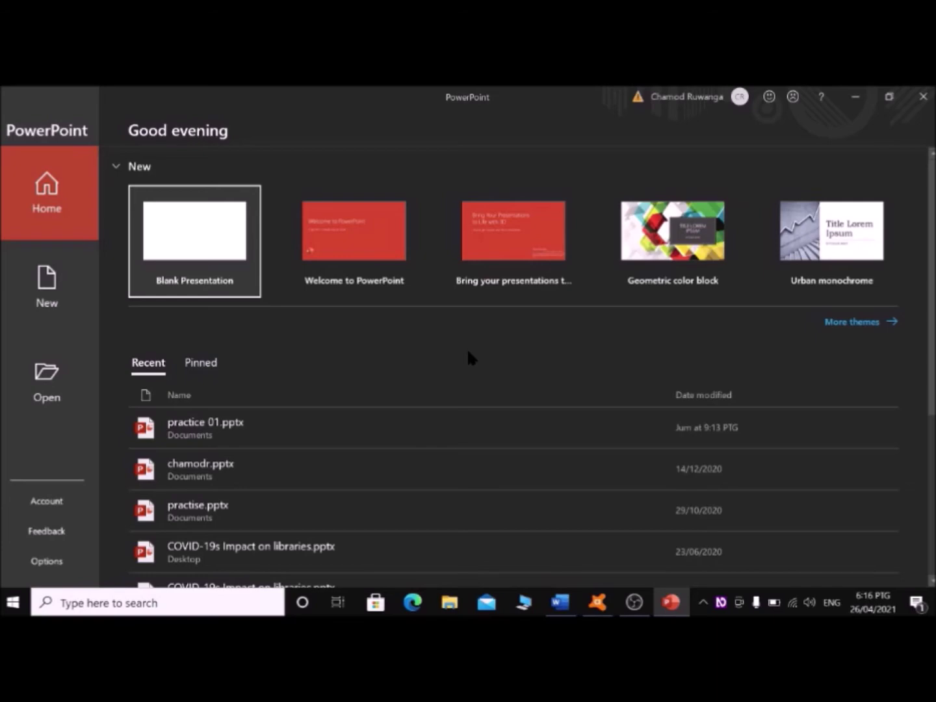
key(Return)
key(alt+F4)
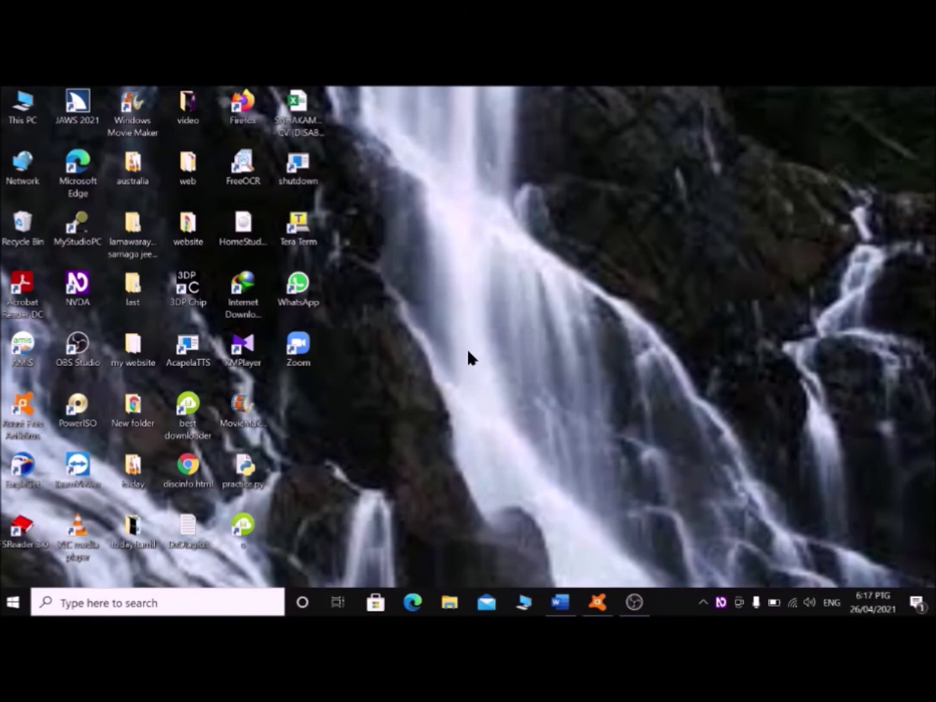
Open Word with a new blank document and maximize its window.
key(super)
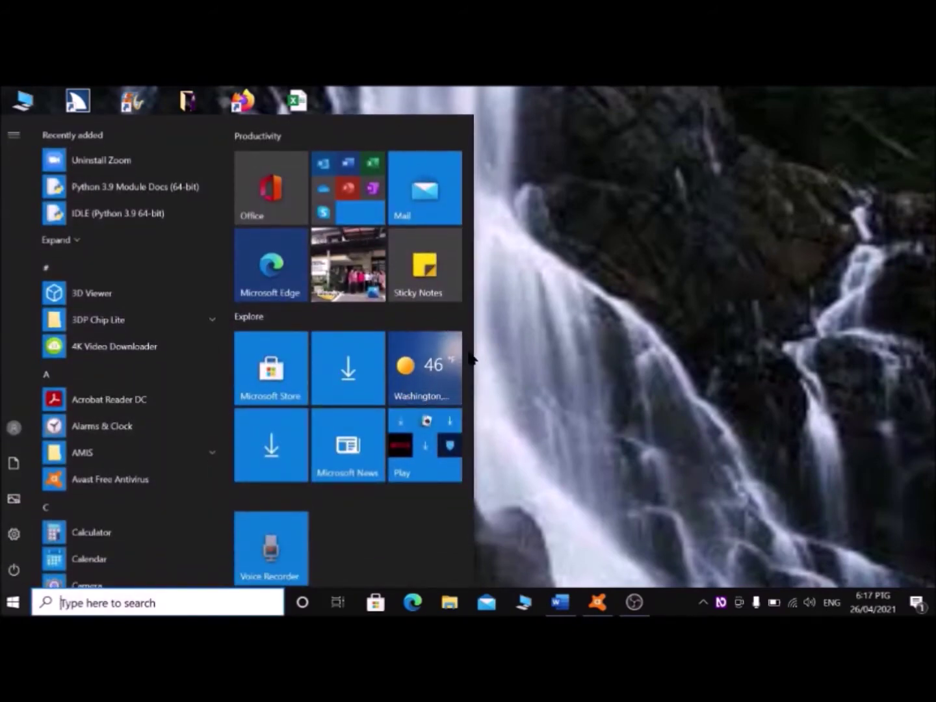
text(wo)
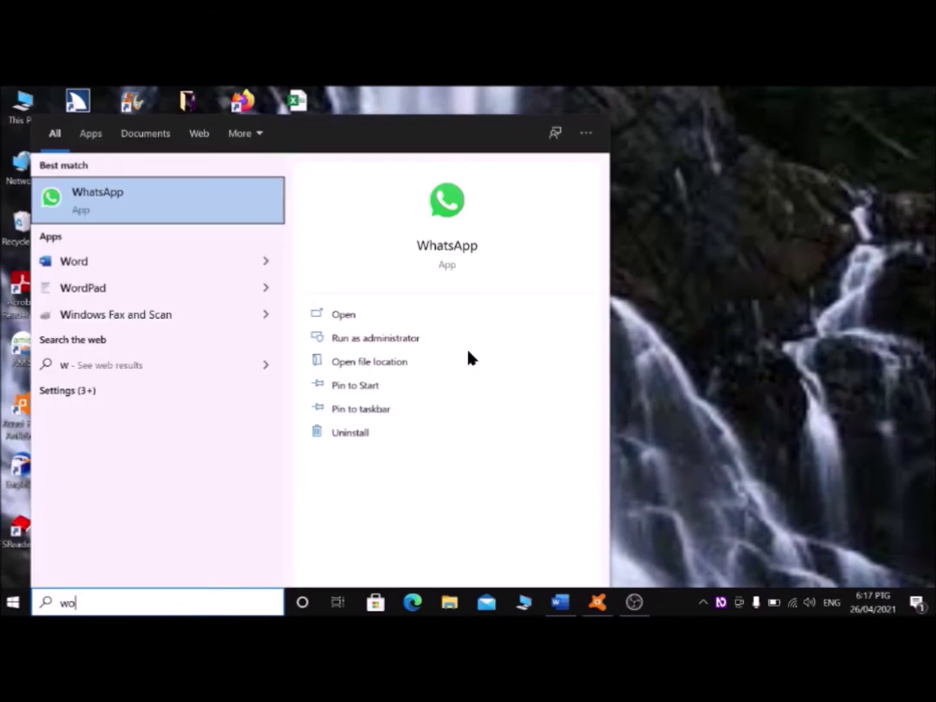
key(Return)
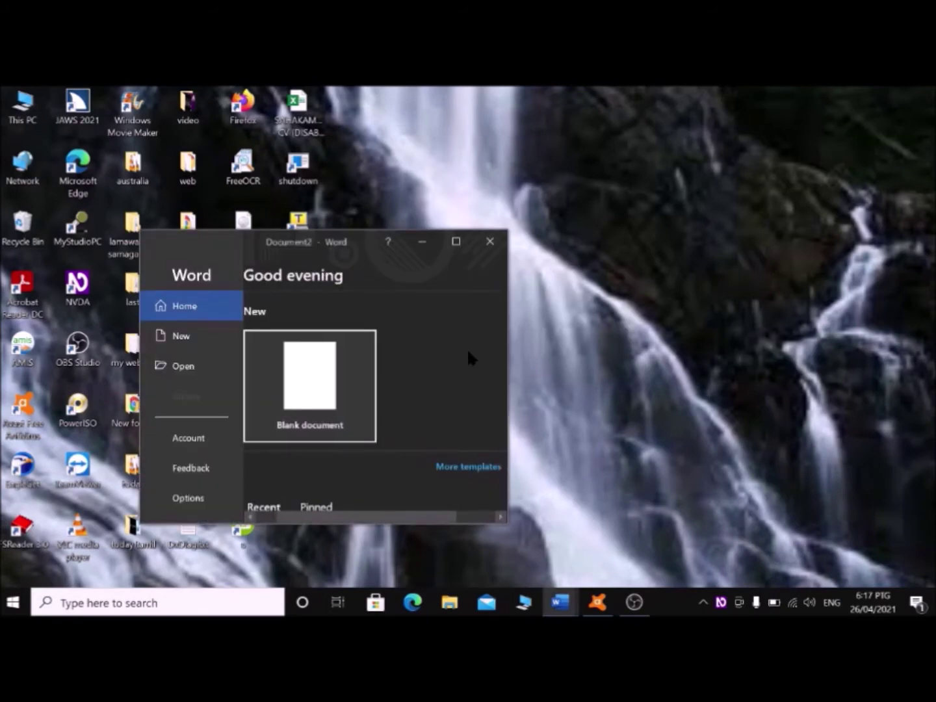
key(Return)
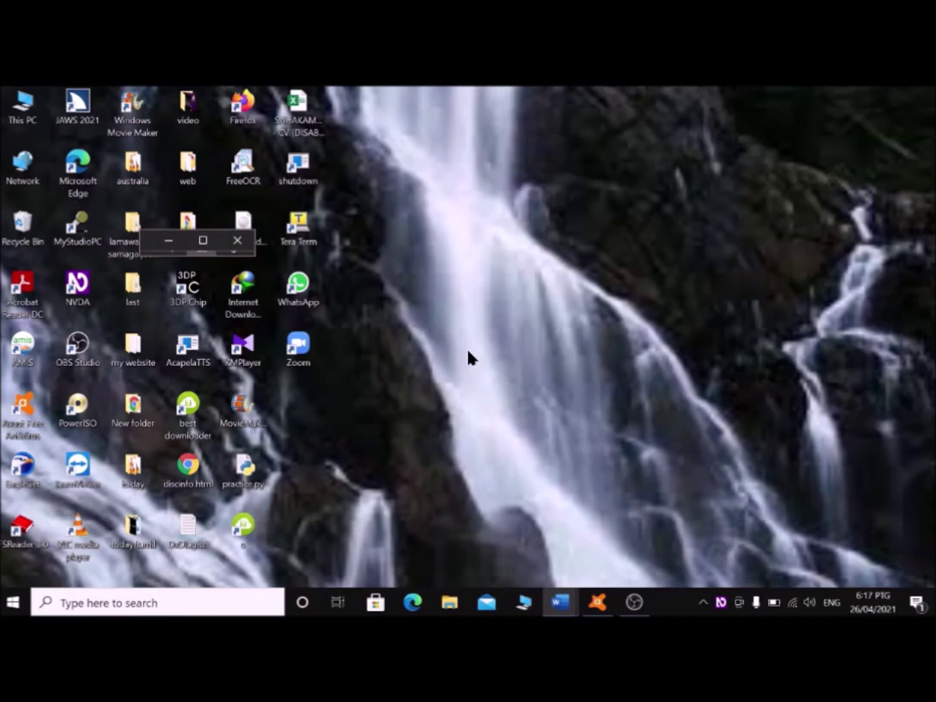
key(alt+space)
key(x)
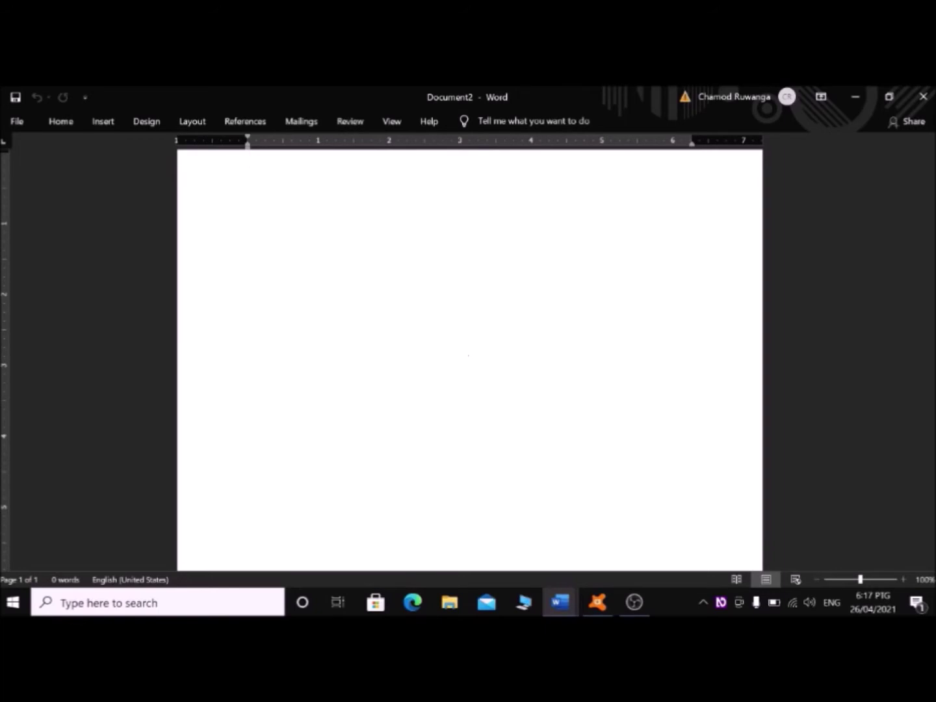
Create an NVDA configuration profile named winword that is used for the current application.
right_click(468, 355)
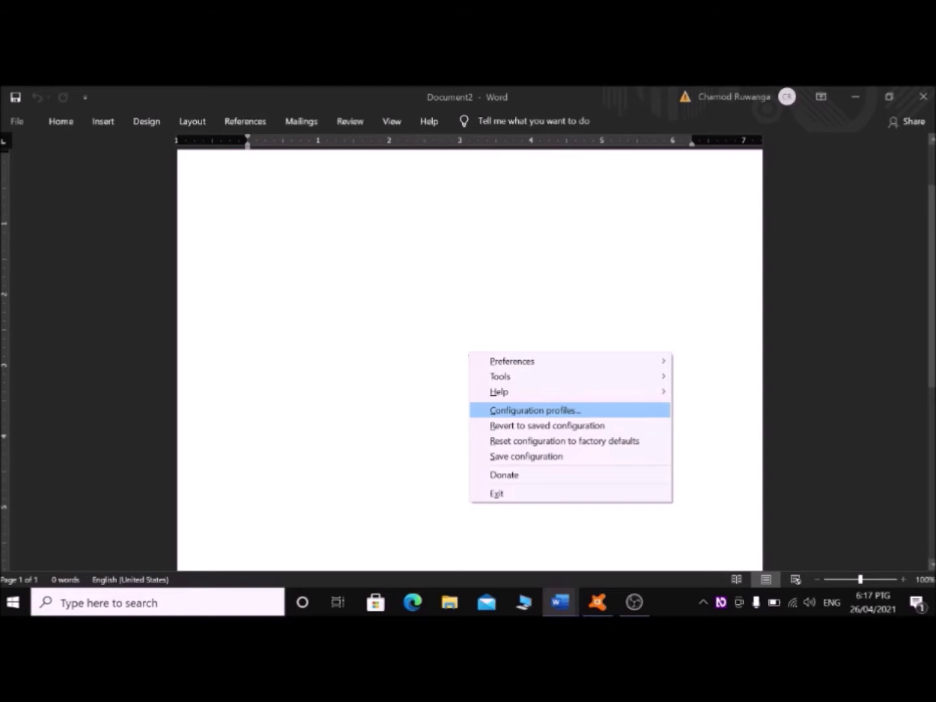
key(Return)
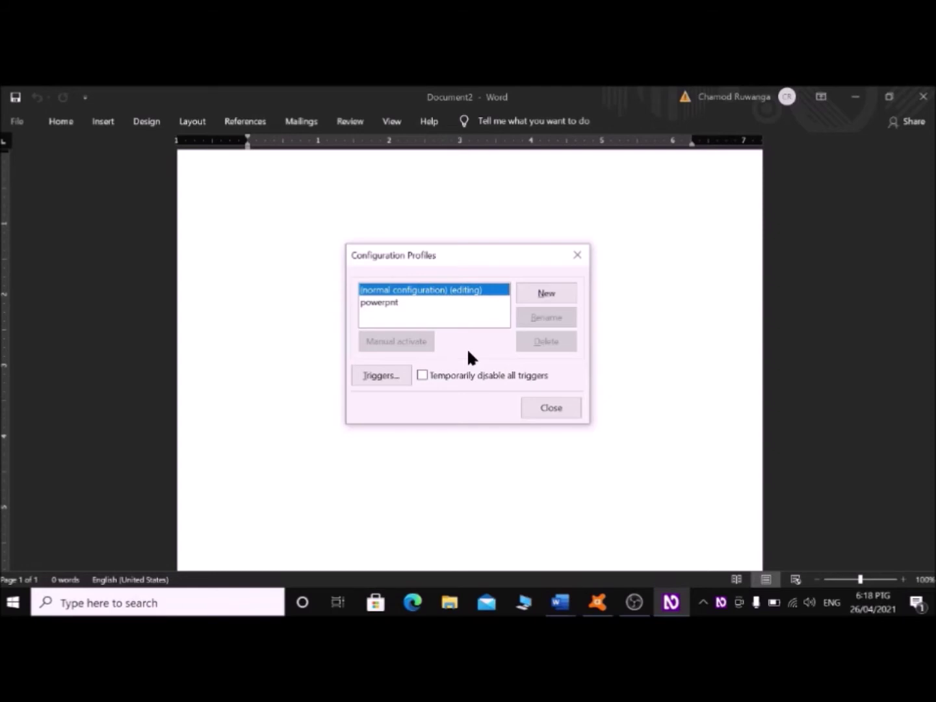
key(Tab)
key(Return)
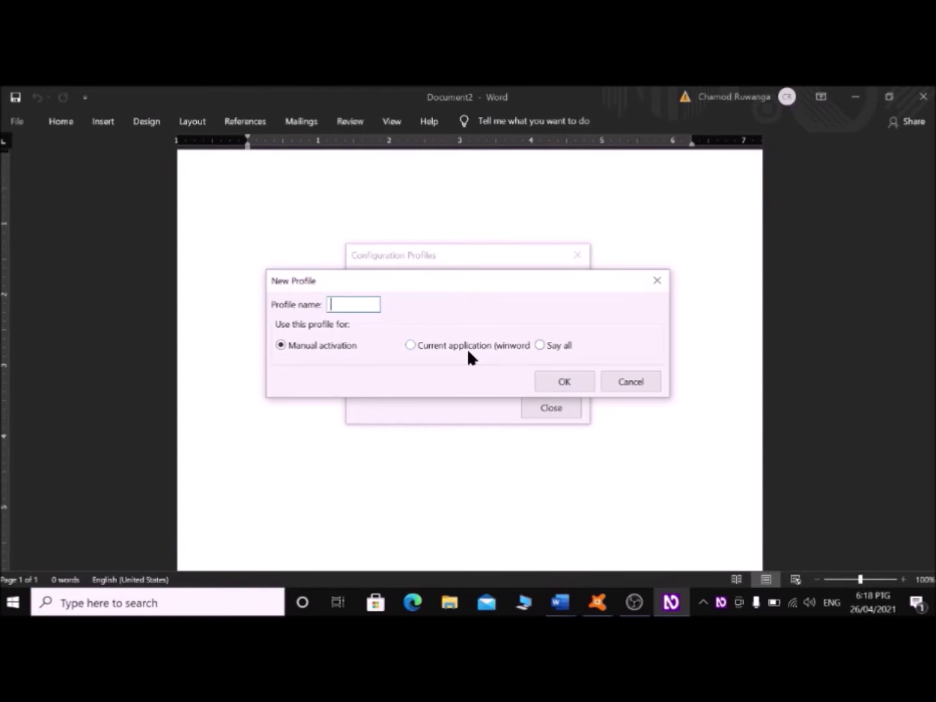
key(Tab)
click(468, 346)
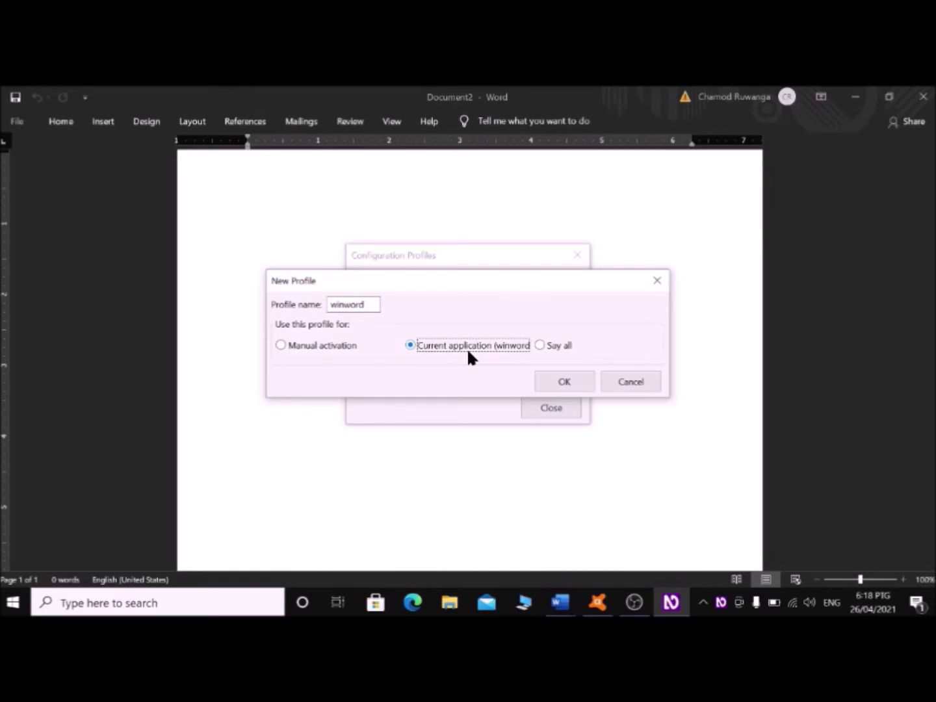
key(Left)
key(Right)
key(Tab)
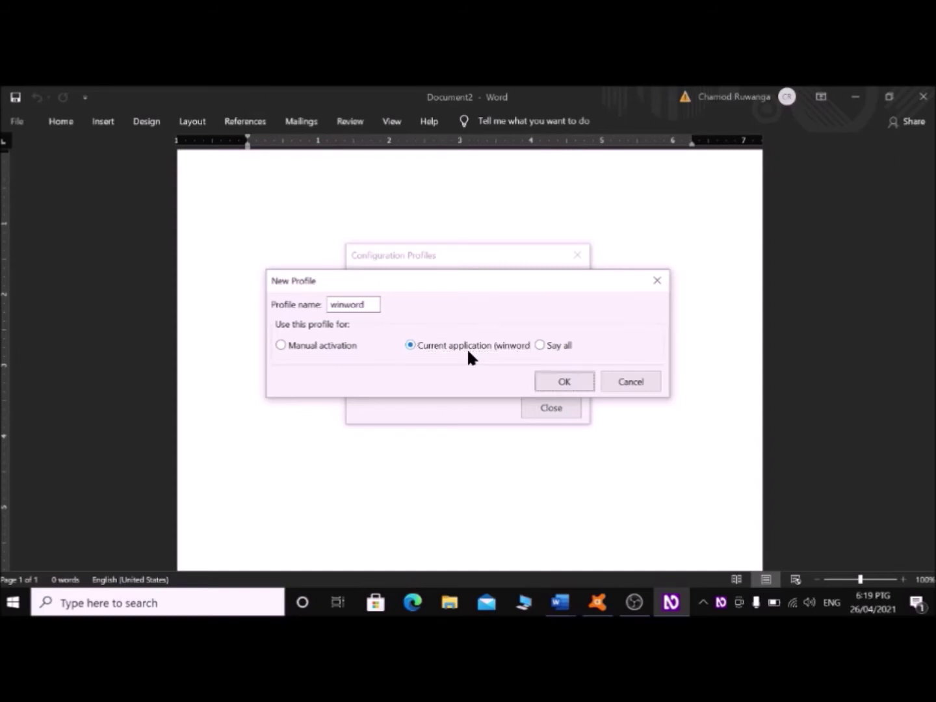
key(Return)
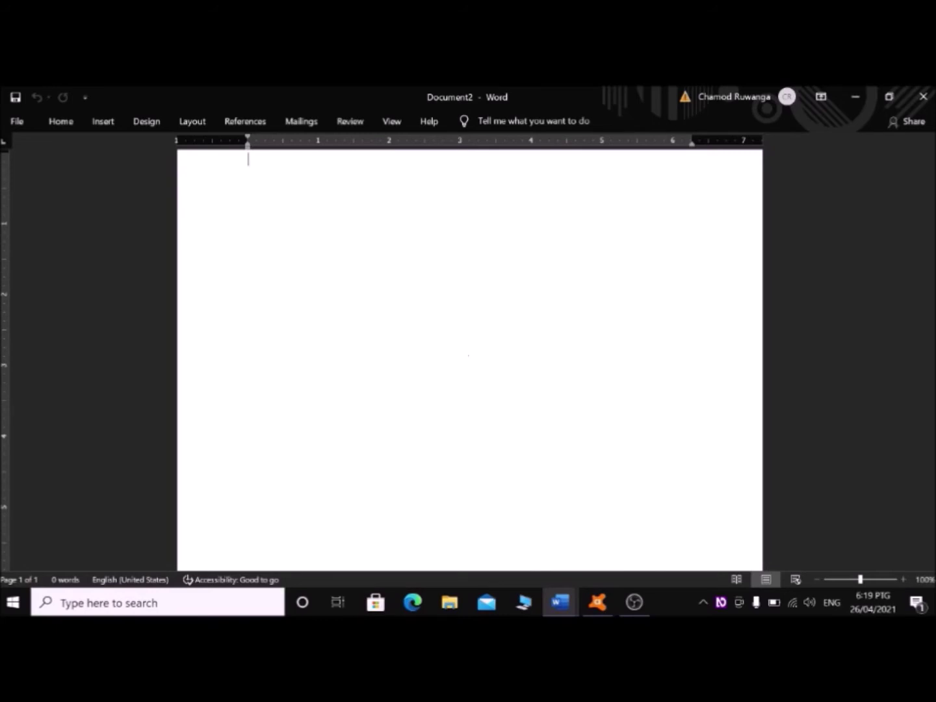
Open the Speech category of the NVDA settings for the winword profile.
middle_click(468, 355)
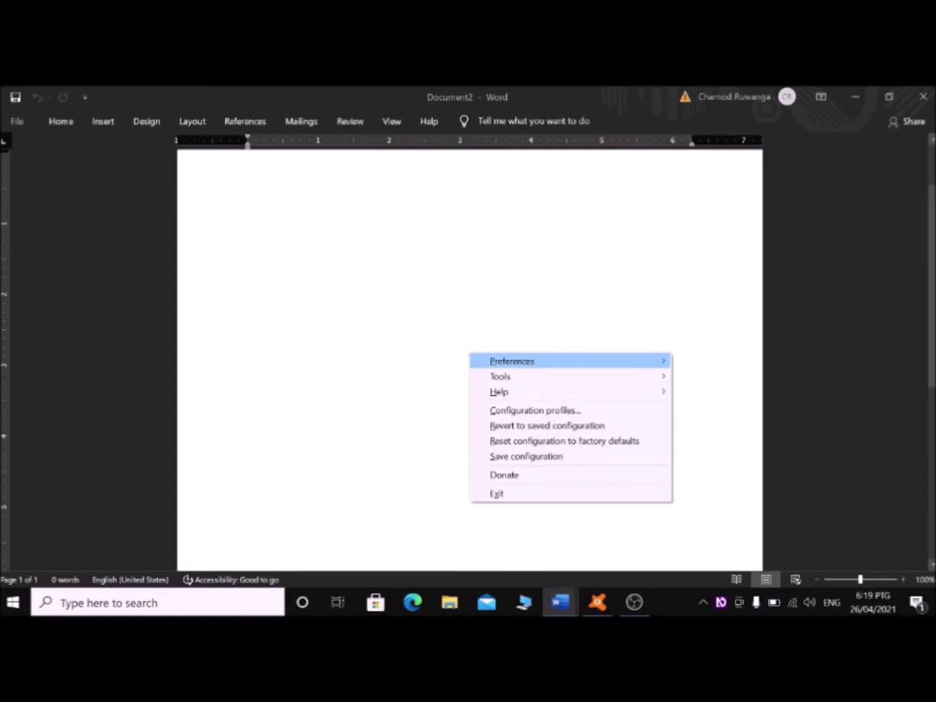
key(Right)
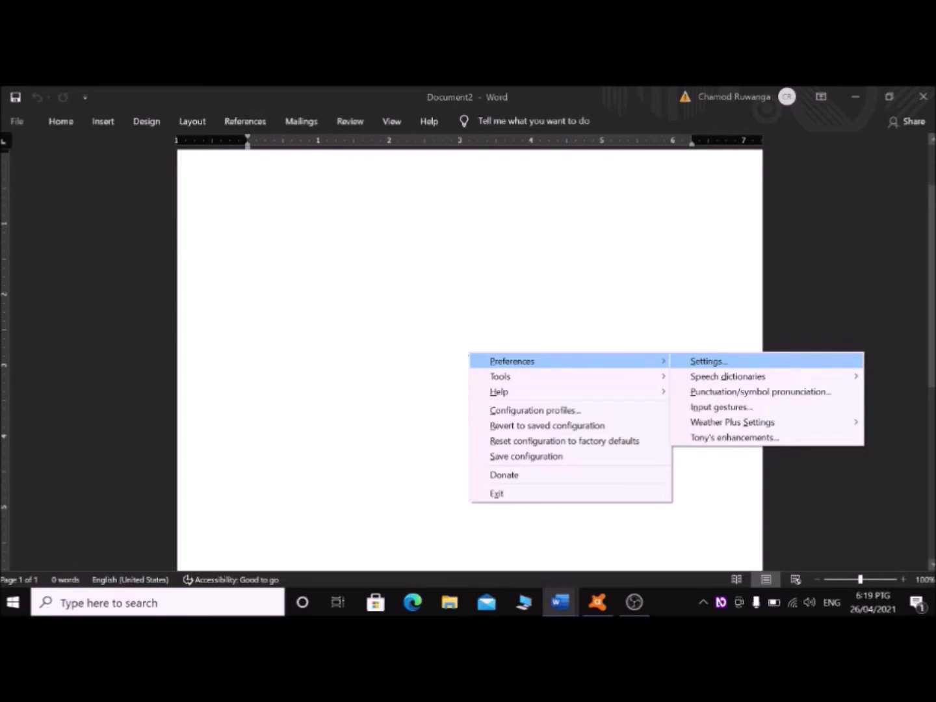
key(Return)
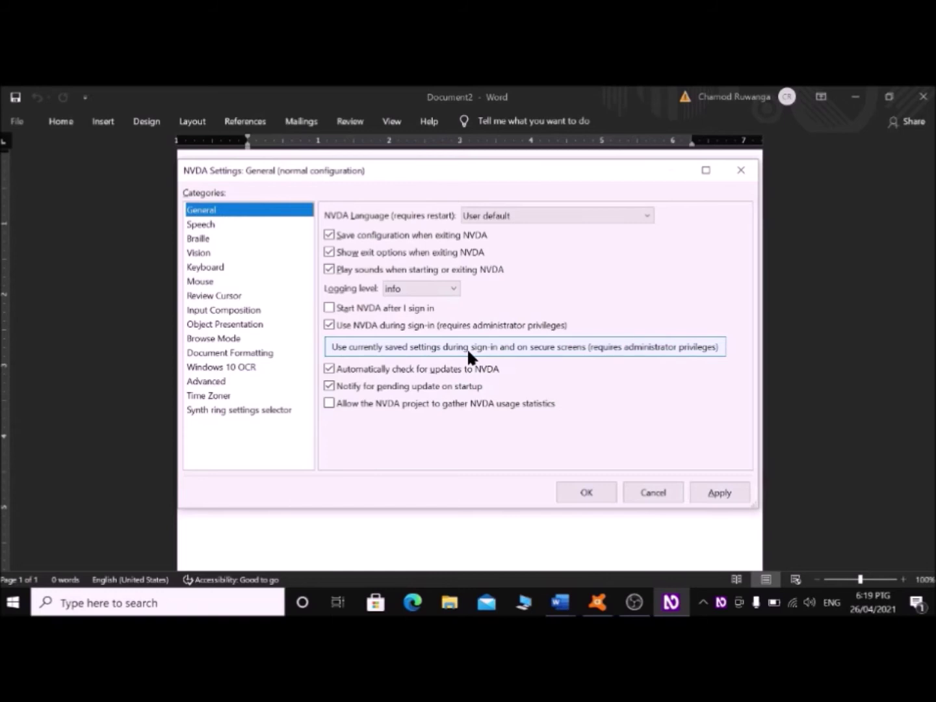
key(ctrl+Tab)
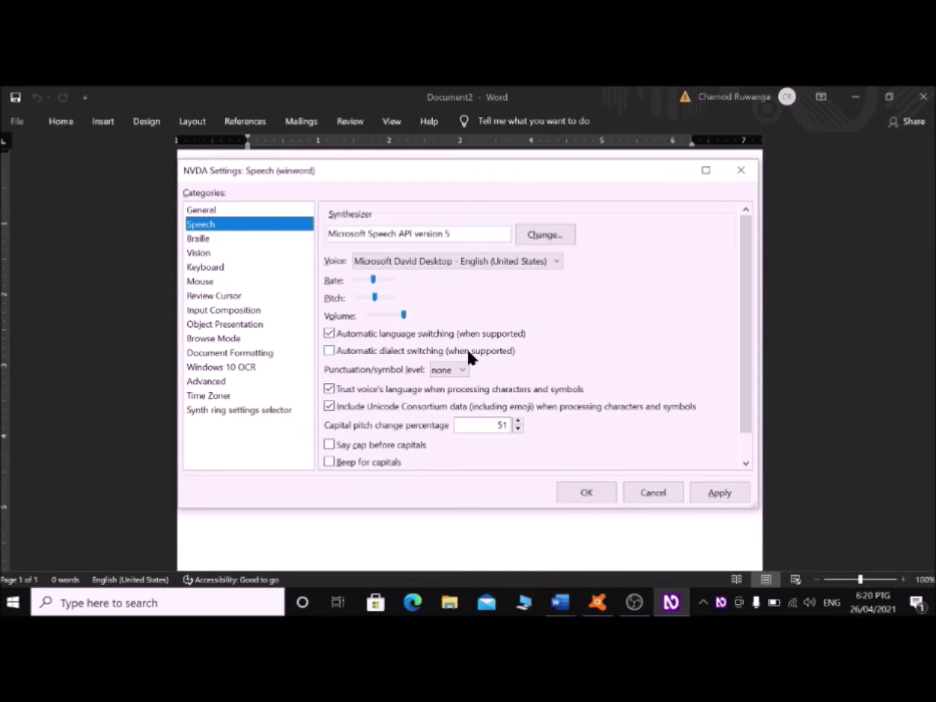
Change the winword profile's speech synthesizer to eSpeak NG, keeping Microsoft Sound Mapper output and no ducking.
key(Tab)
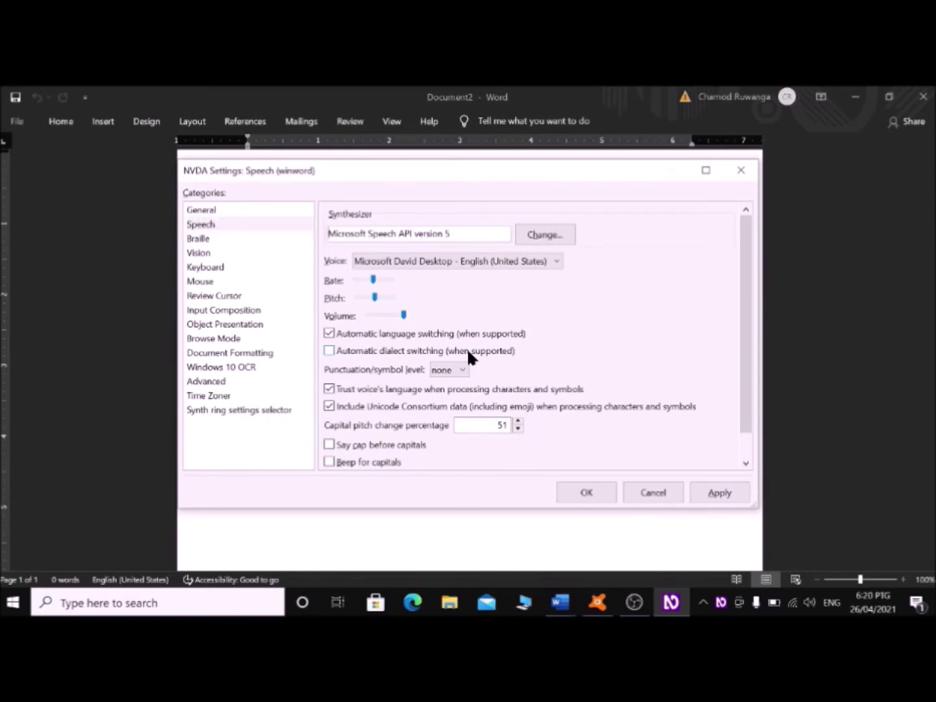
key(Tab)
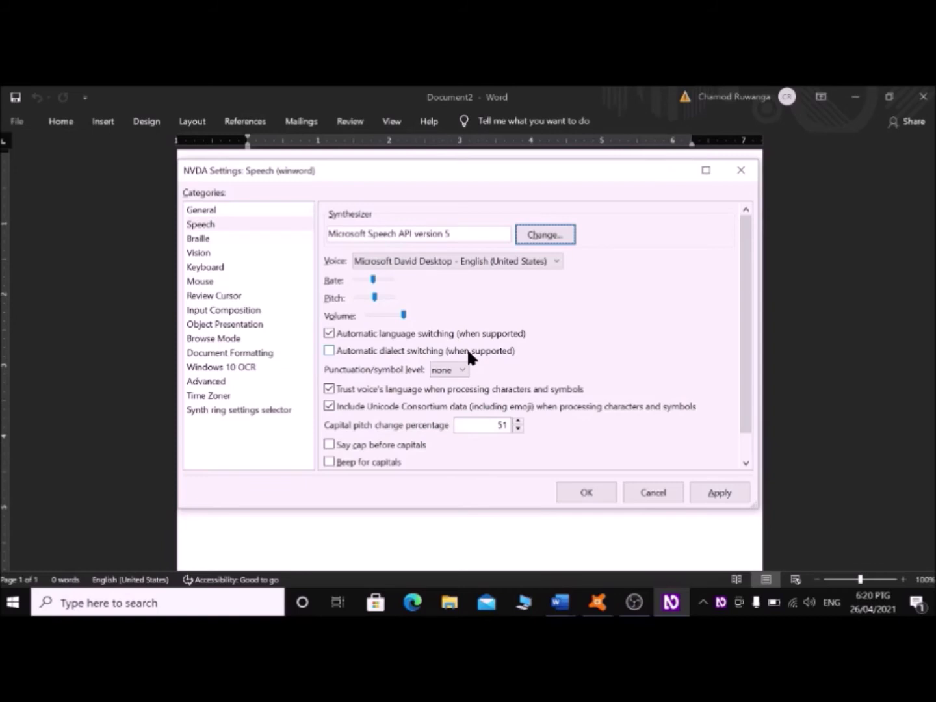
key(Return)
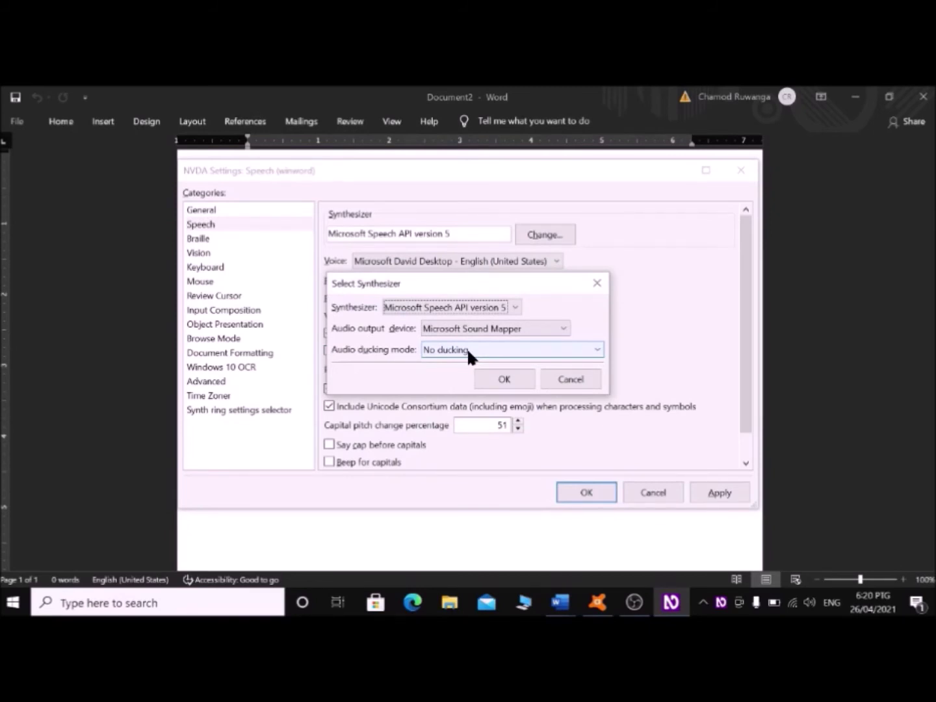
key(Up)
key(Up)
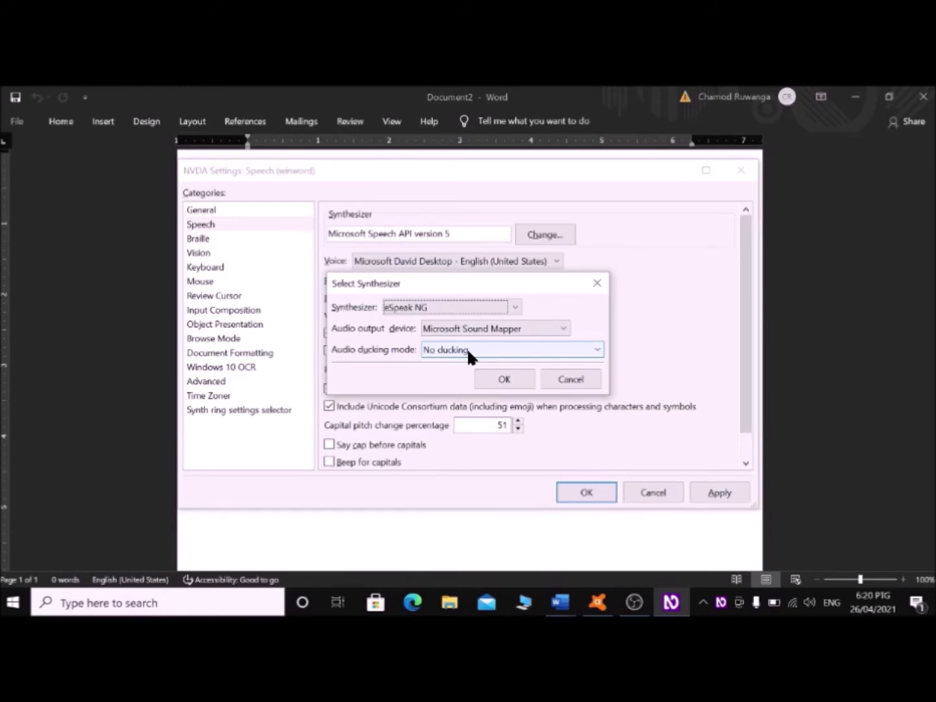
key(Tab)
key(Tab)
key(Tab)
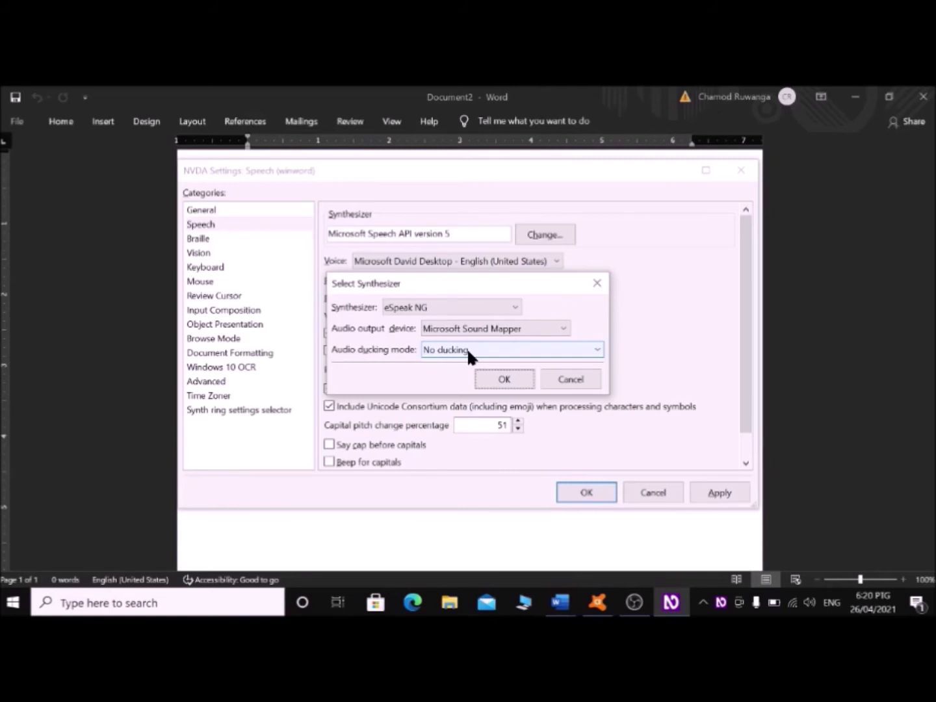
key(Return)
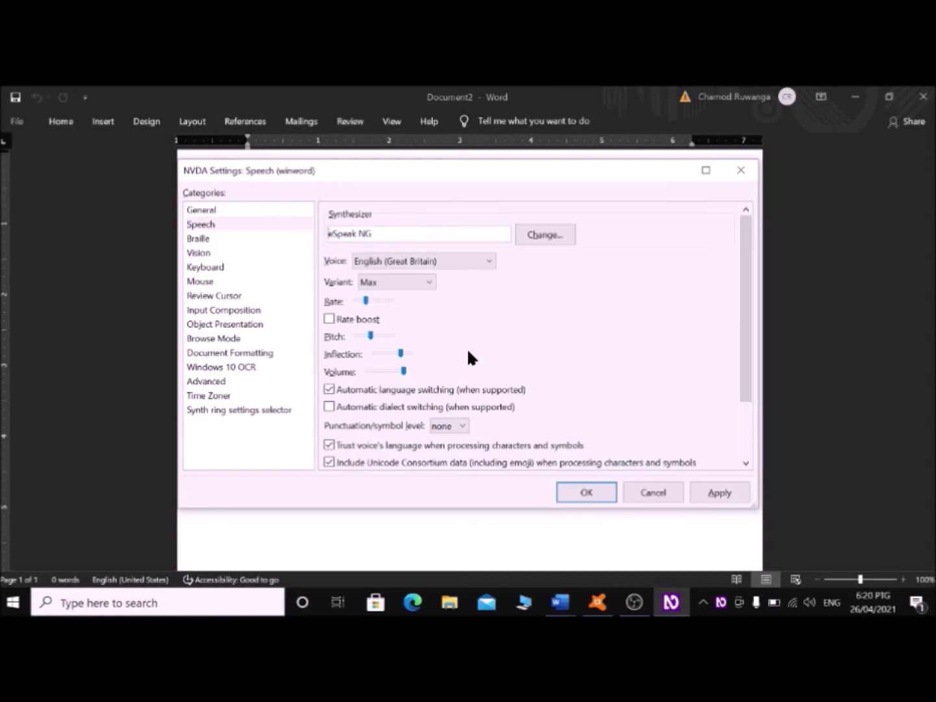
Return to the desktop and open Word again with another blank document.
key(super+d)
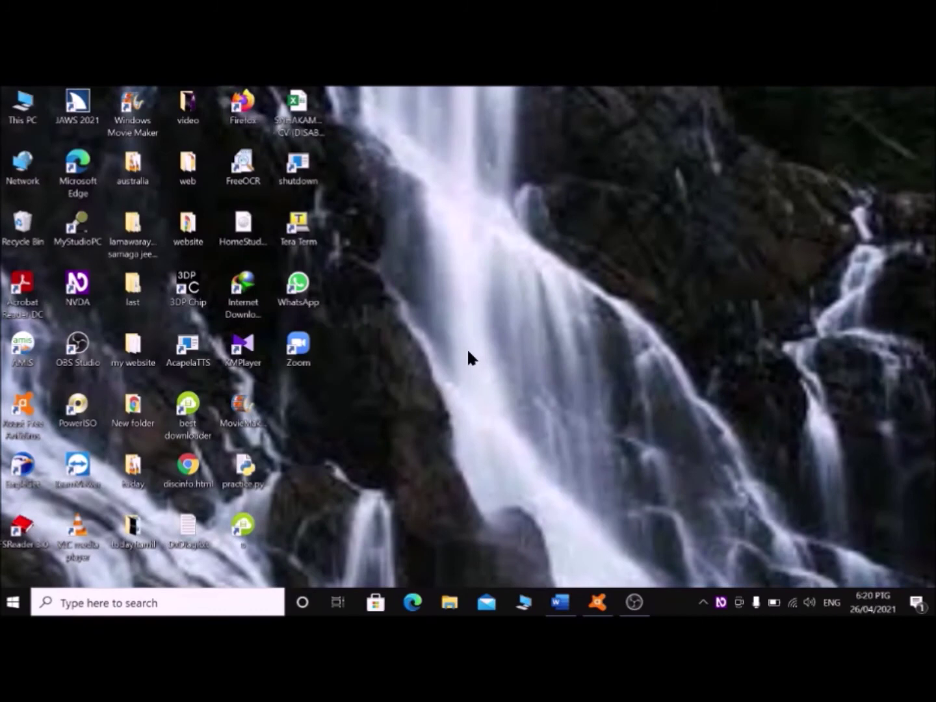
key(super)
key(Escape)
key(super)
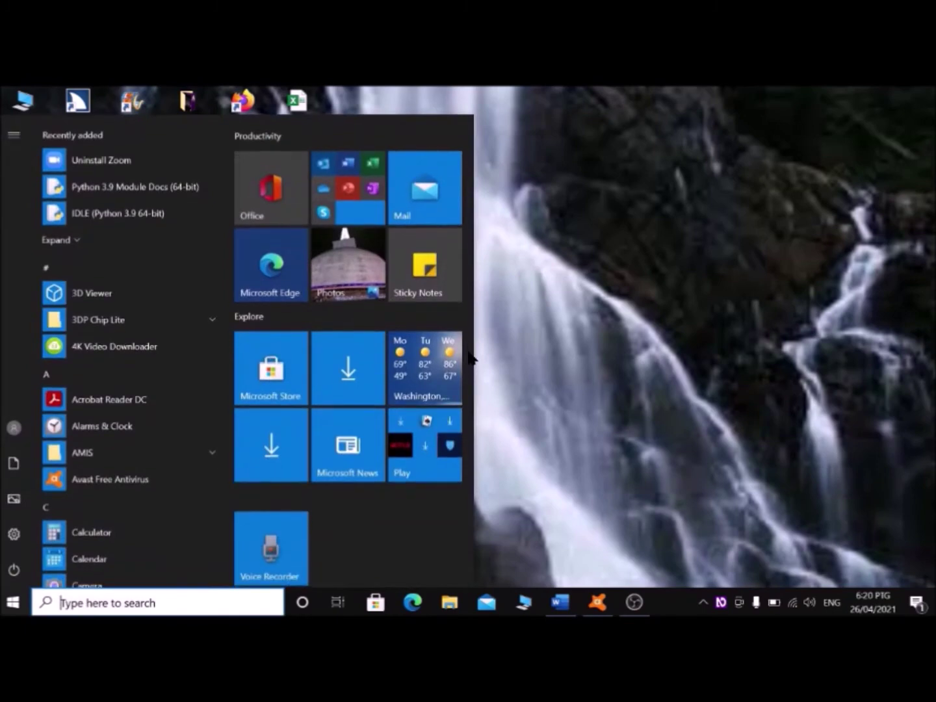
text(wo)
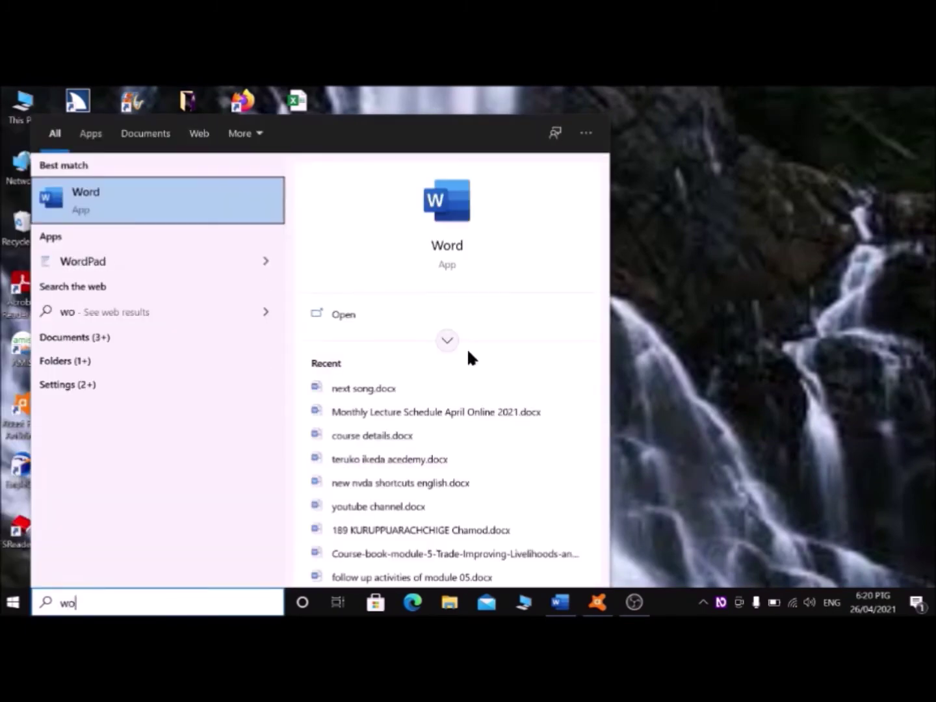
key(Return)
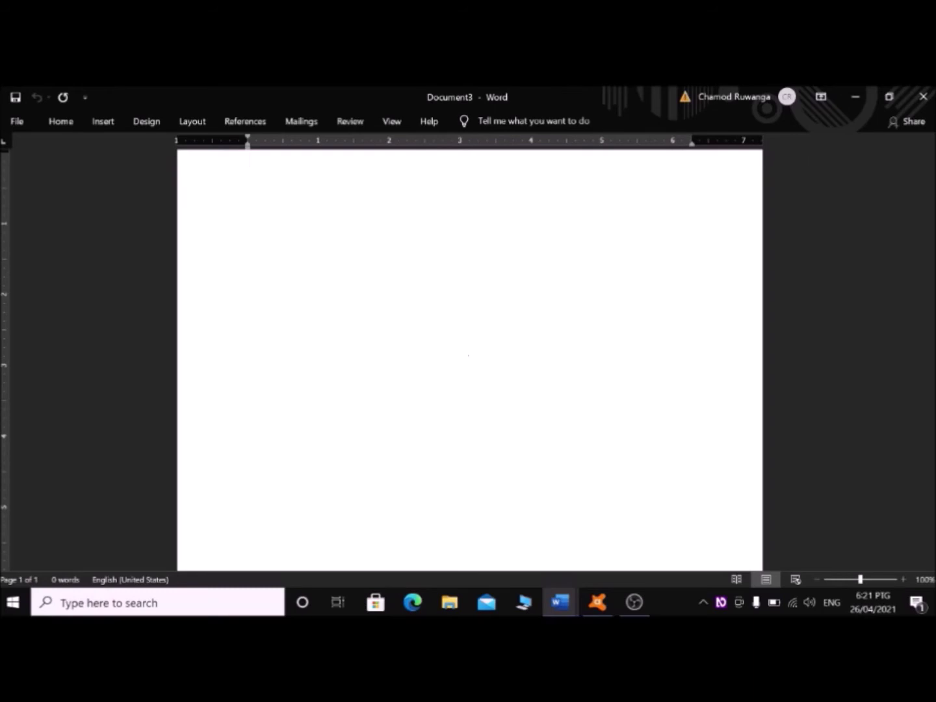
Return to the desktop and open Excel with a blank workbook.
key(super+d)
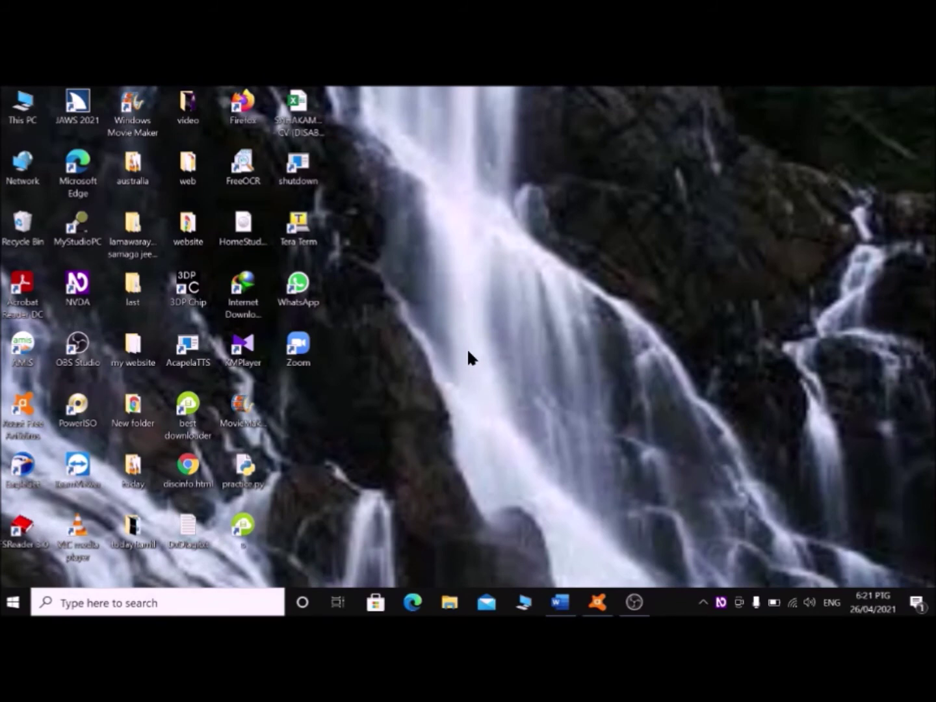
key(super)
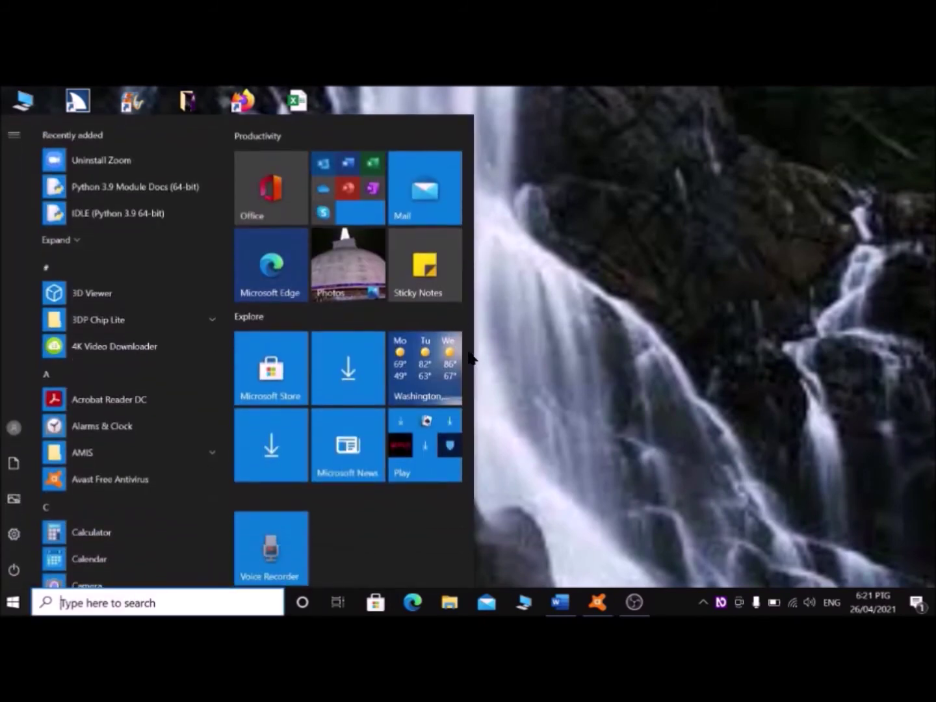
text(e)
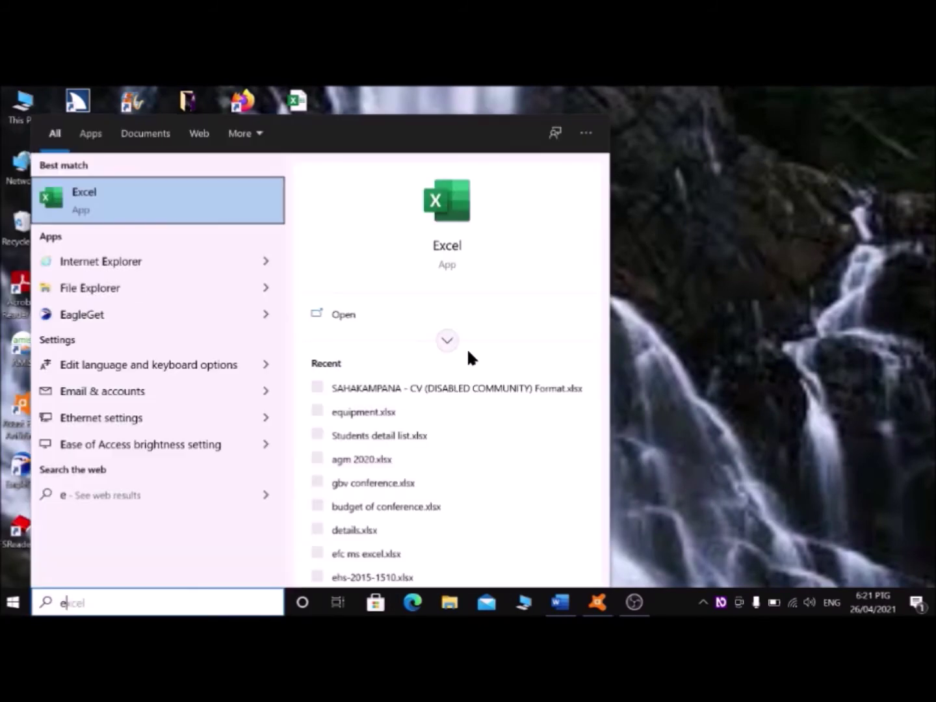
key(Return)
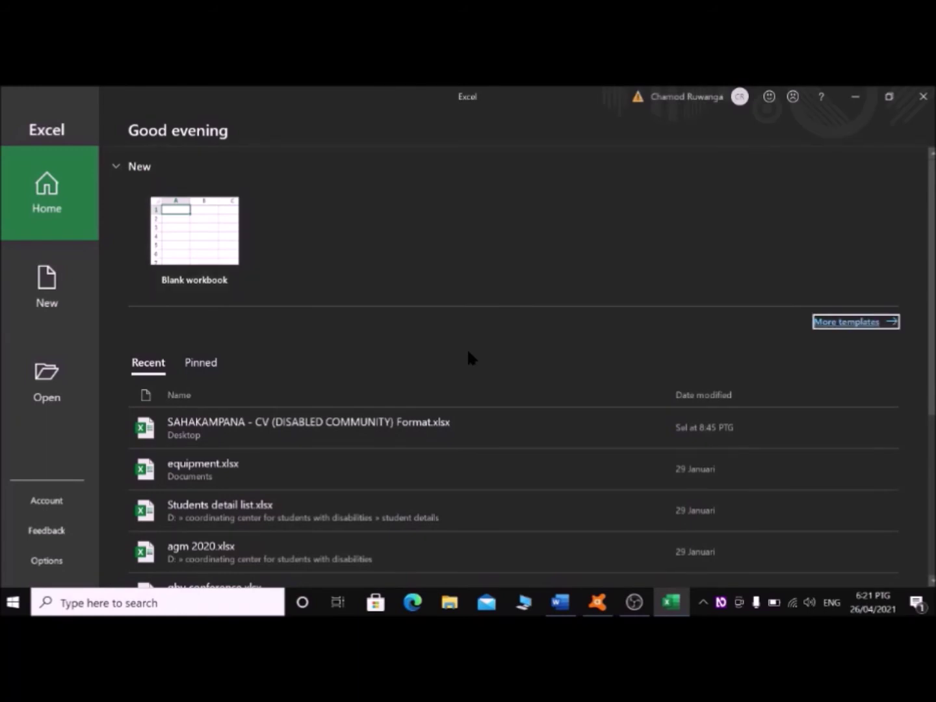
key(alt+space)
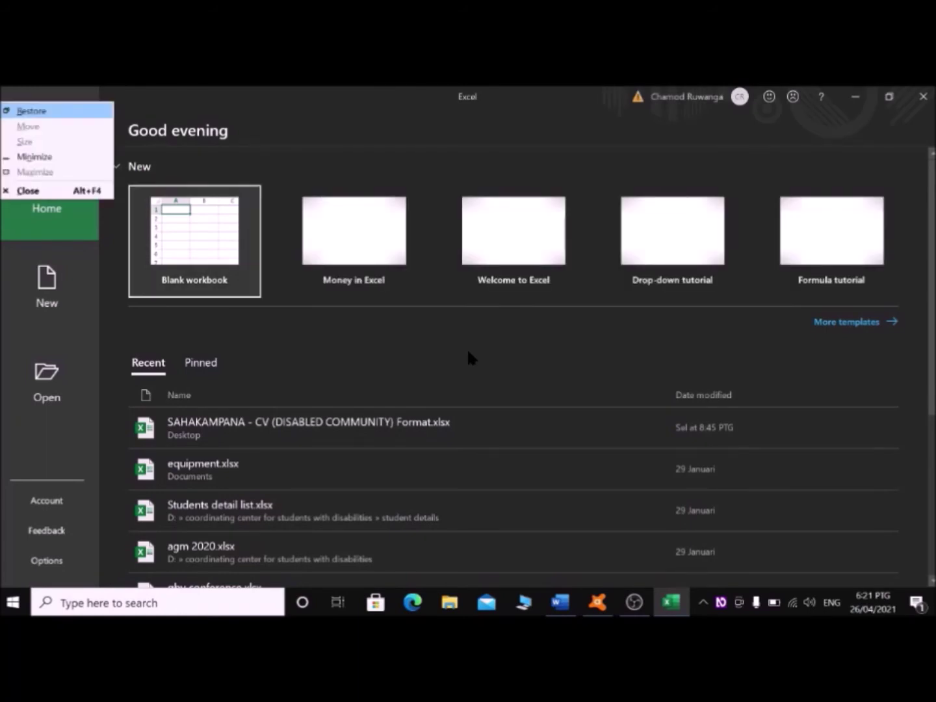
key(Escape)
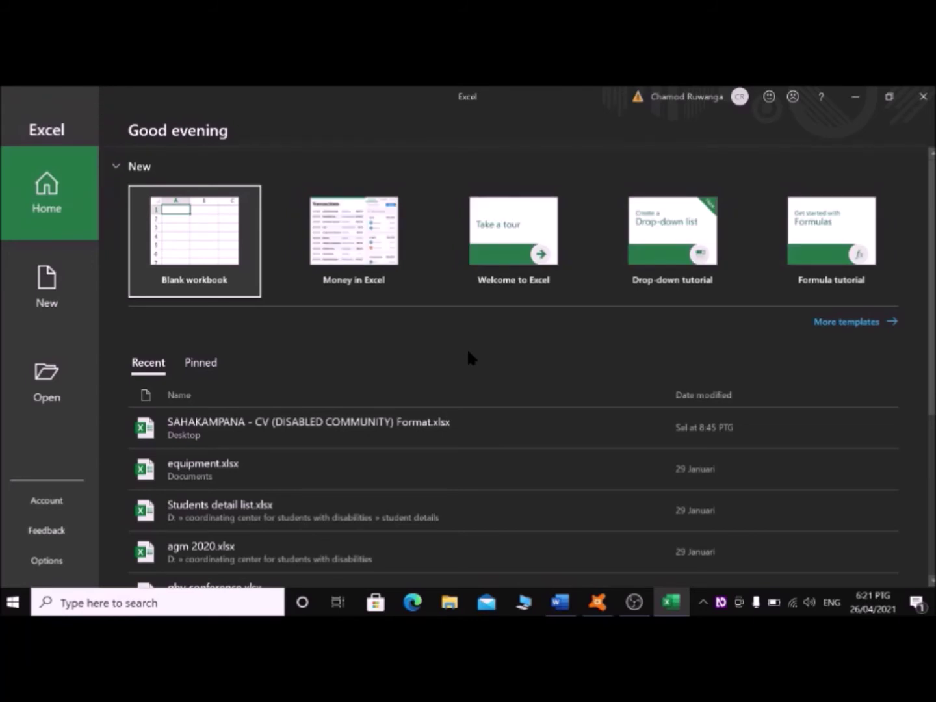
key(Return)
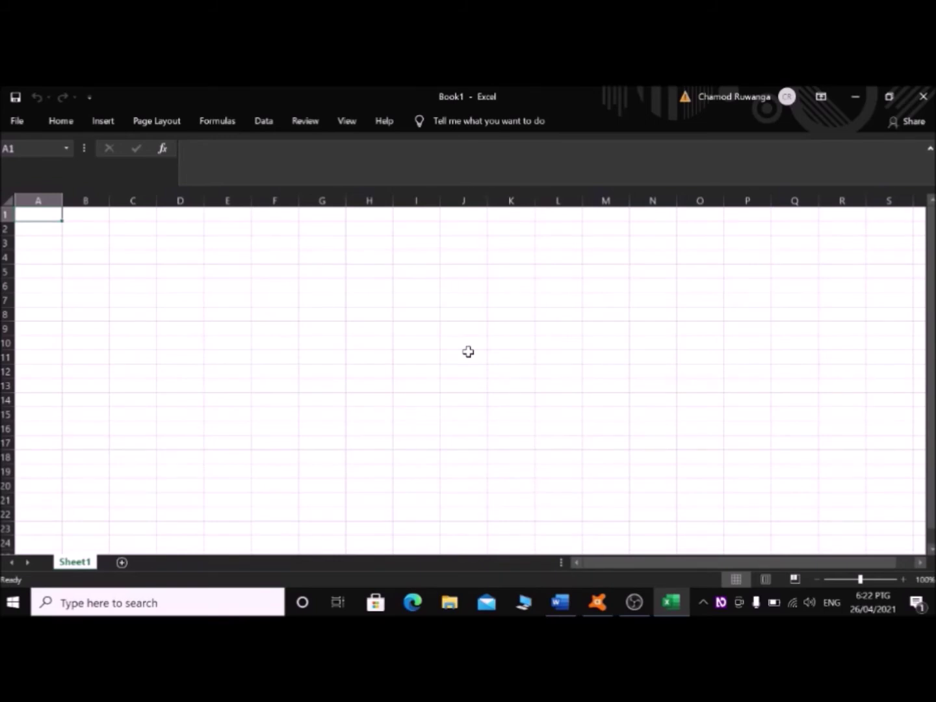
Open NVDA's Configuration Profiles dialog while the blank Excel workbook is the current application.
right_click(468, 351)
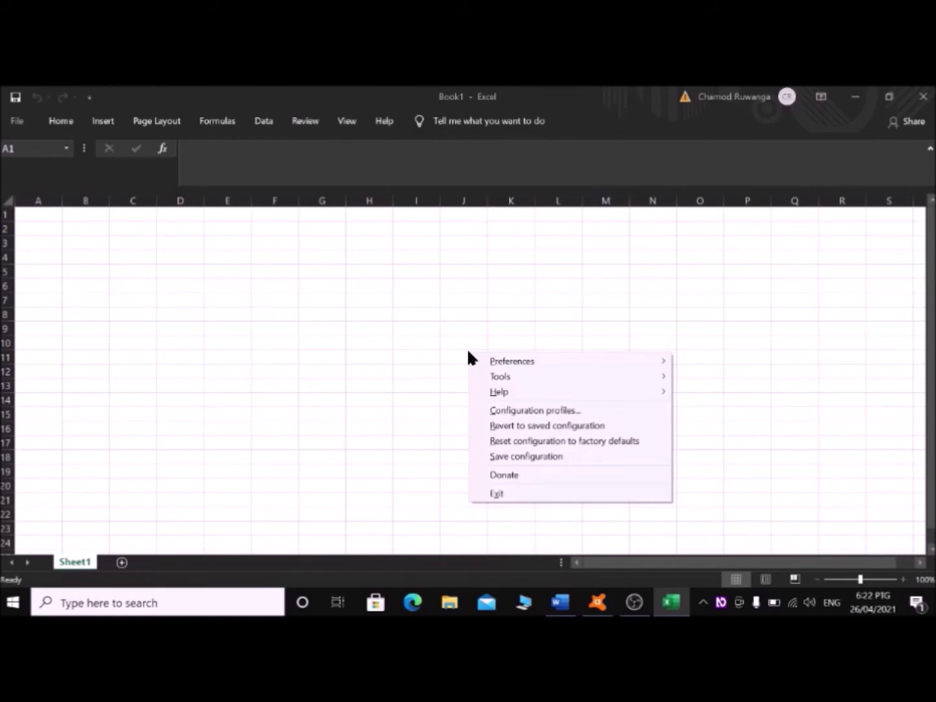
key(Down)
key(Down)
key(Down)
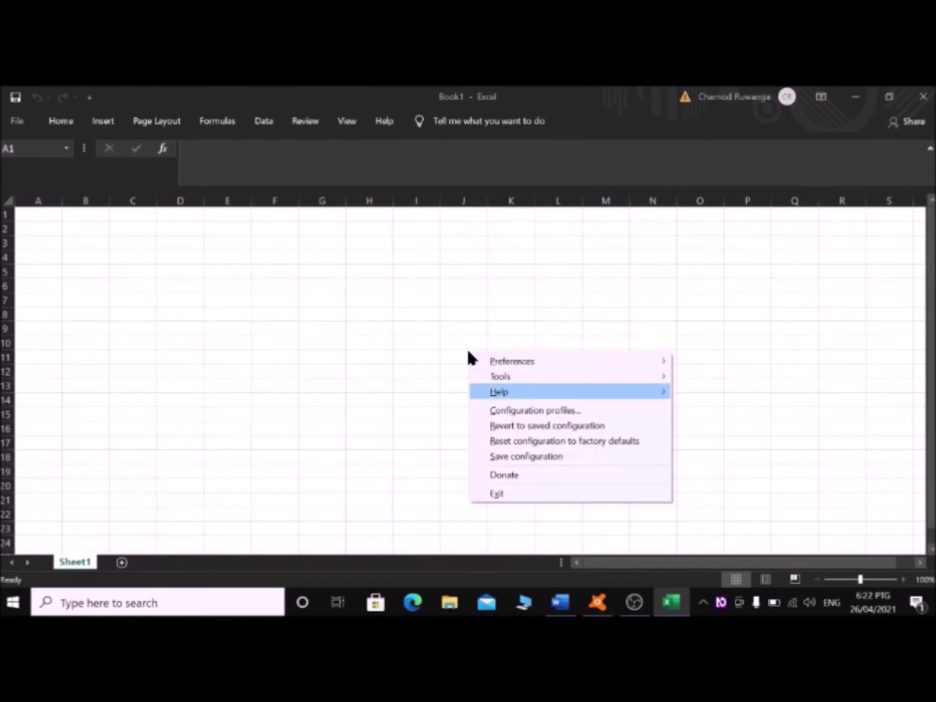
key(Down)
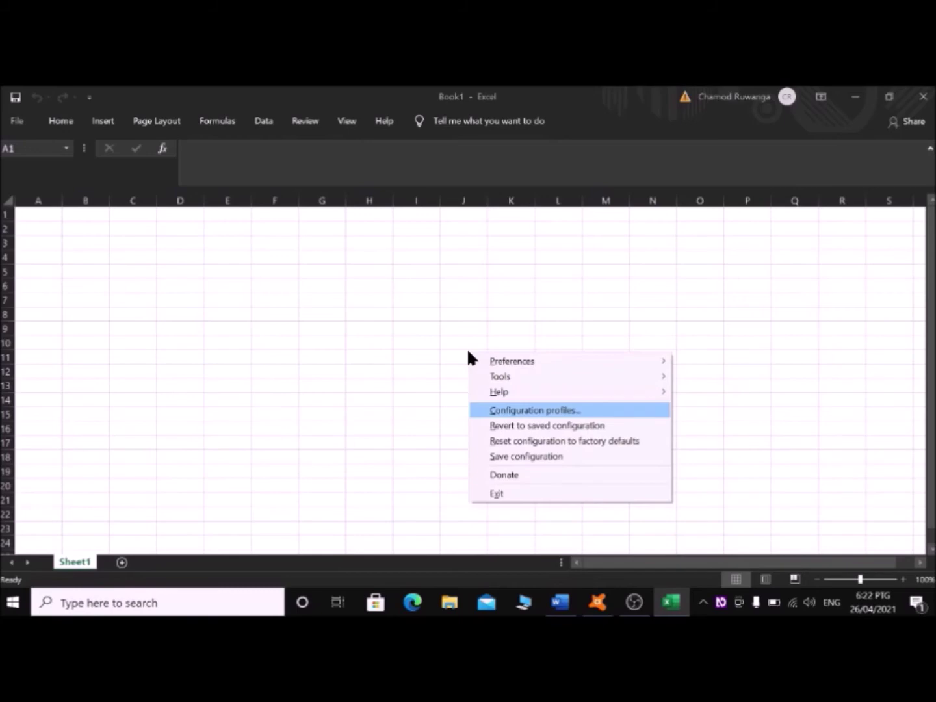
key(Return)
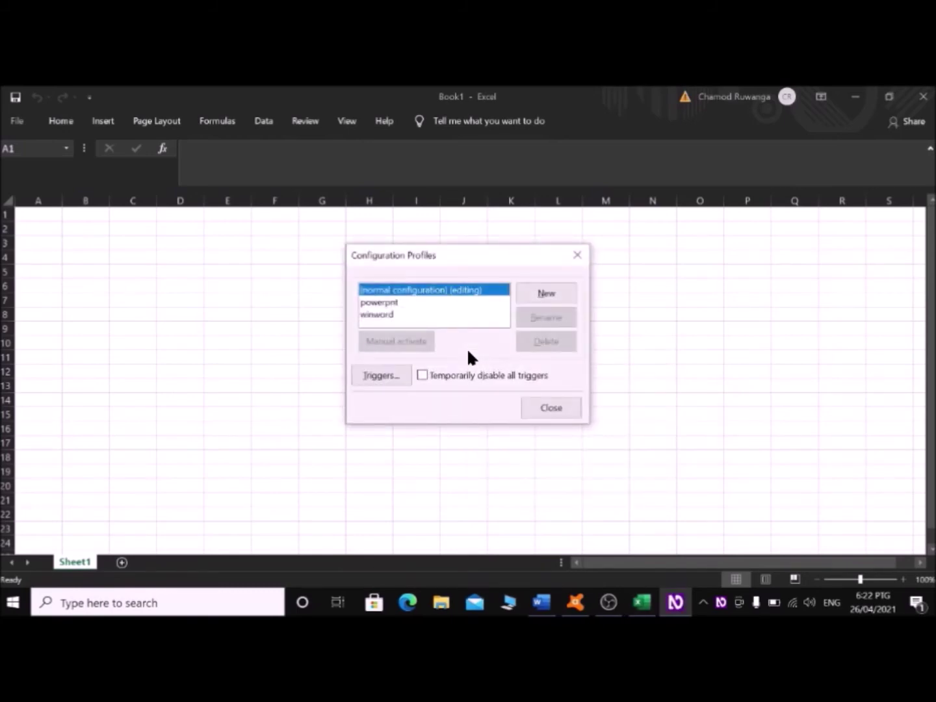
Create an NVDA configuration profile named excel that is used for the current application.
key(Tab)
key(Return)
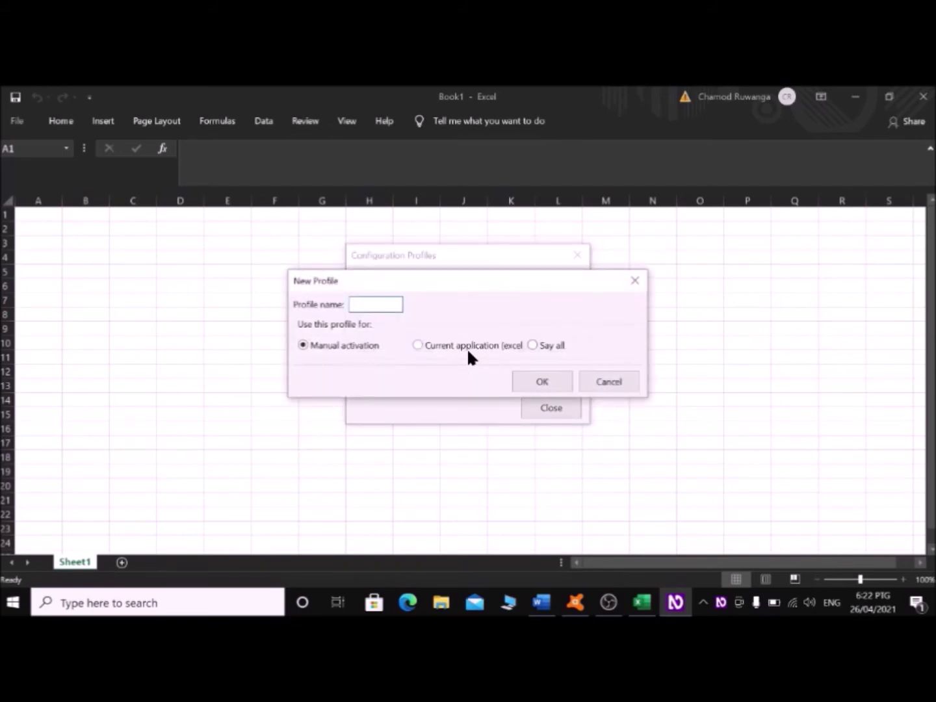
key(Tab)
click(469, 351)
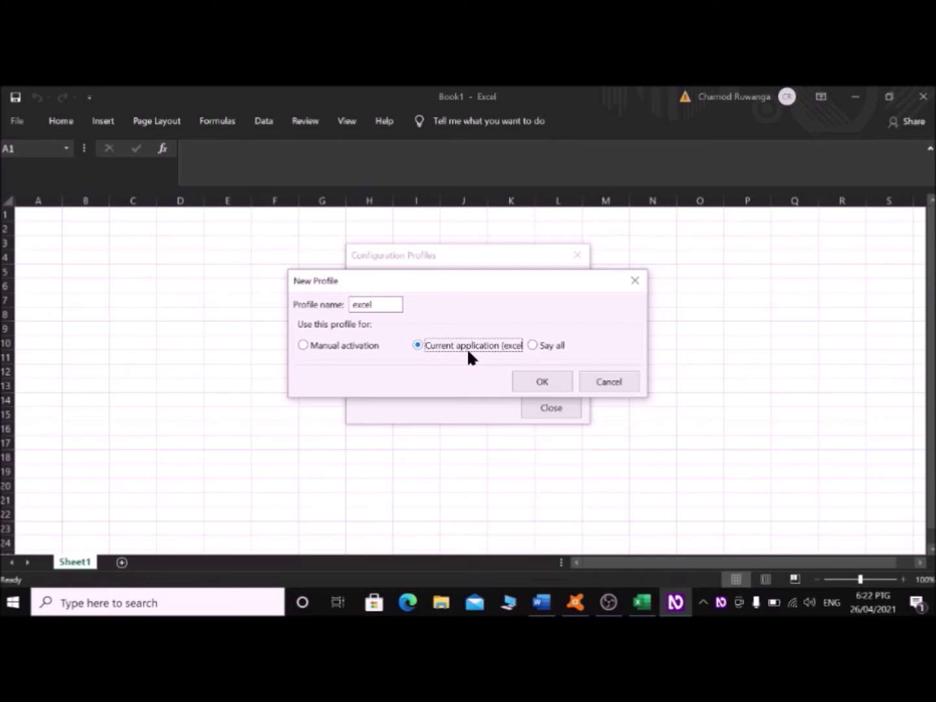
key(Left)
key(Right)
key(Tab)
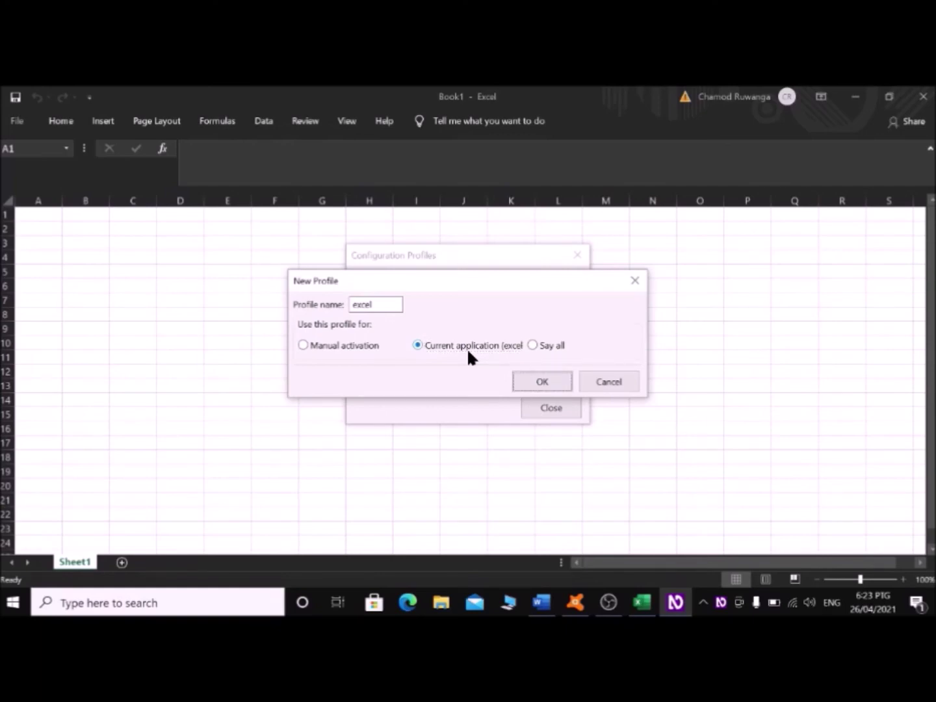
key(Return)
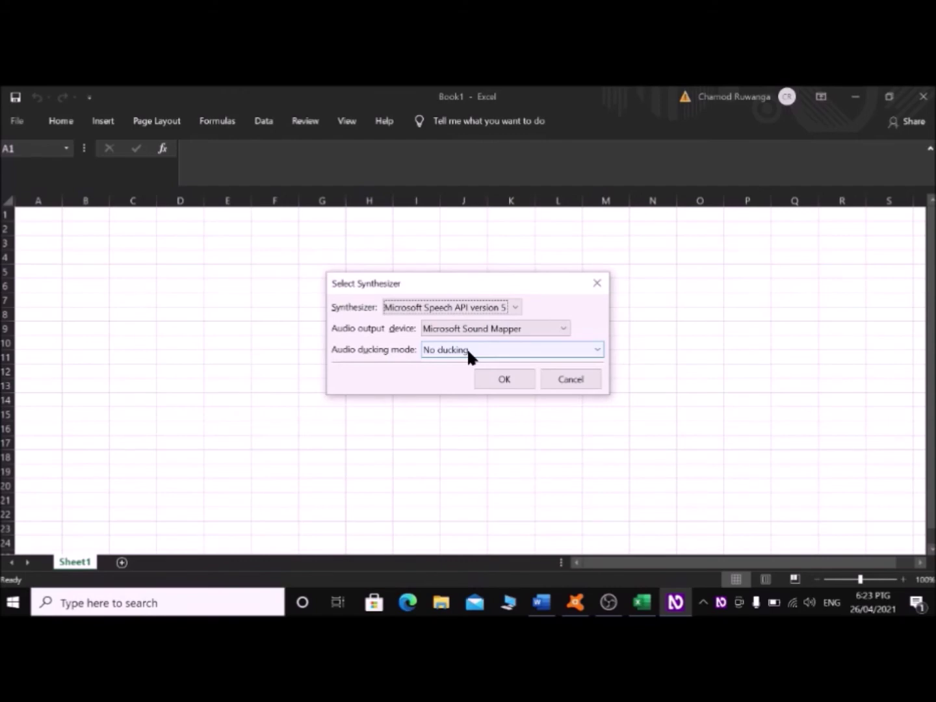
Change the excel profile's speech synthesizer to eSpeak NG, keeping Microsoft Sound Mapper output and no ducking.
key(Up)
key(Up)
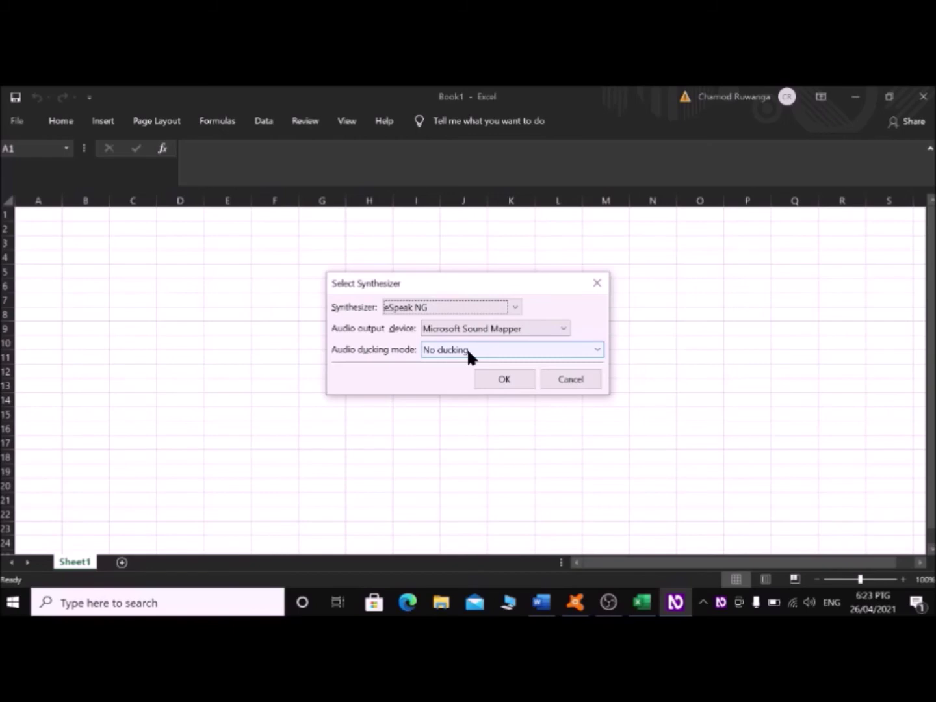
key(Return)
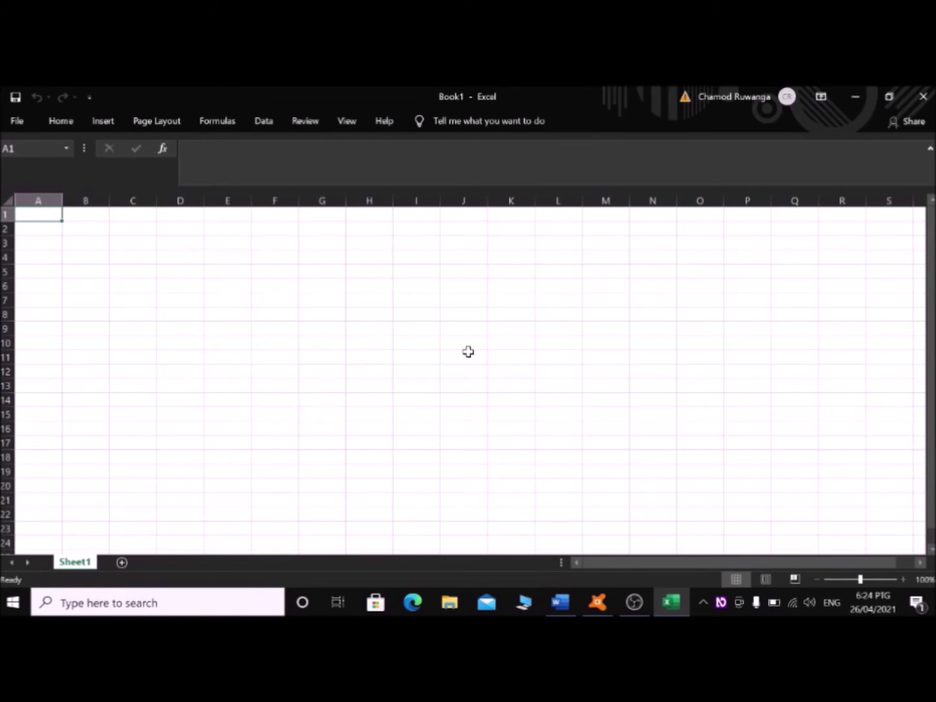
Close Excel and open it again with a blank workbook to try out its speech profile.
key(alt+F4)
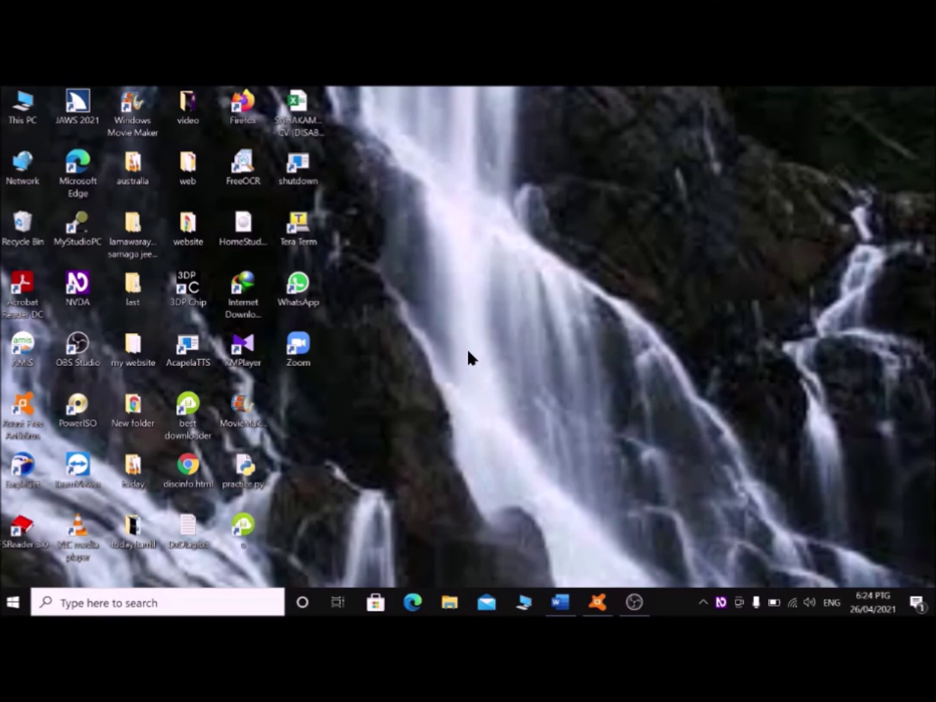
key(super)
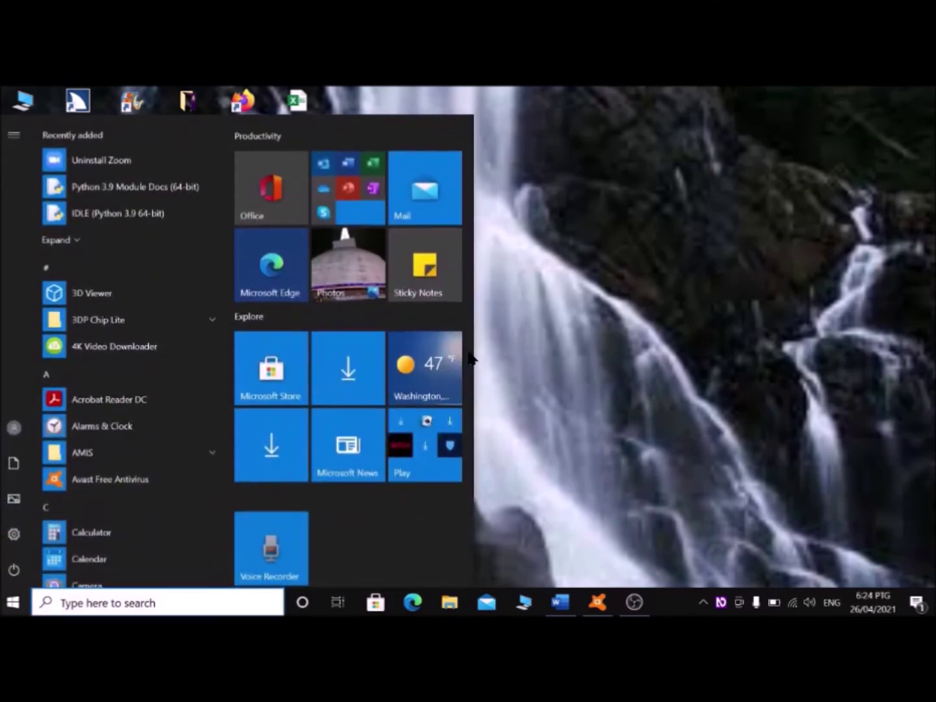
text(e)
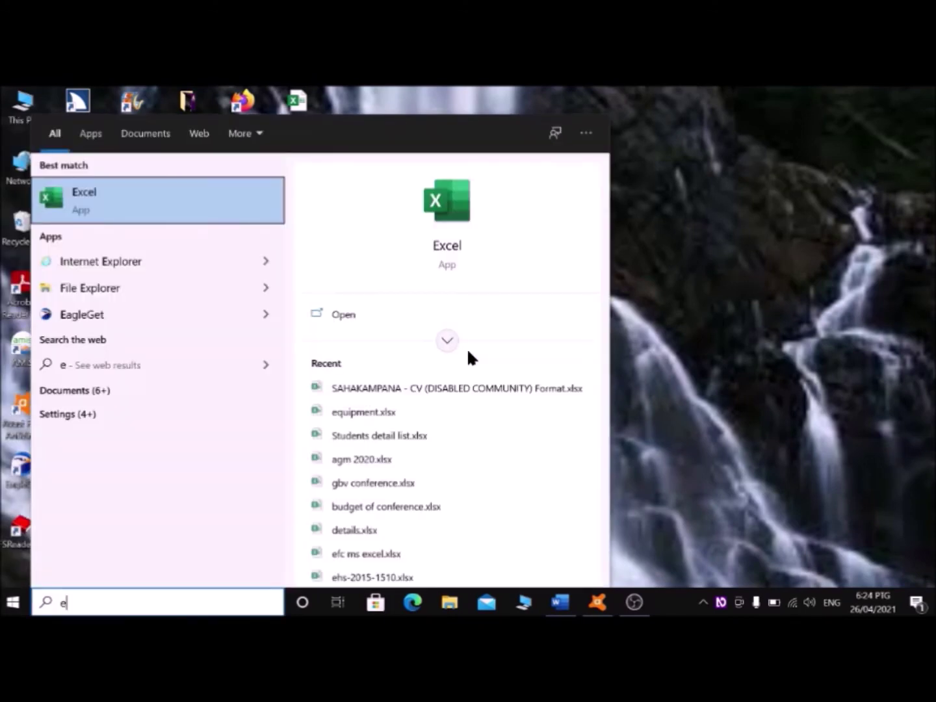
key(Return)
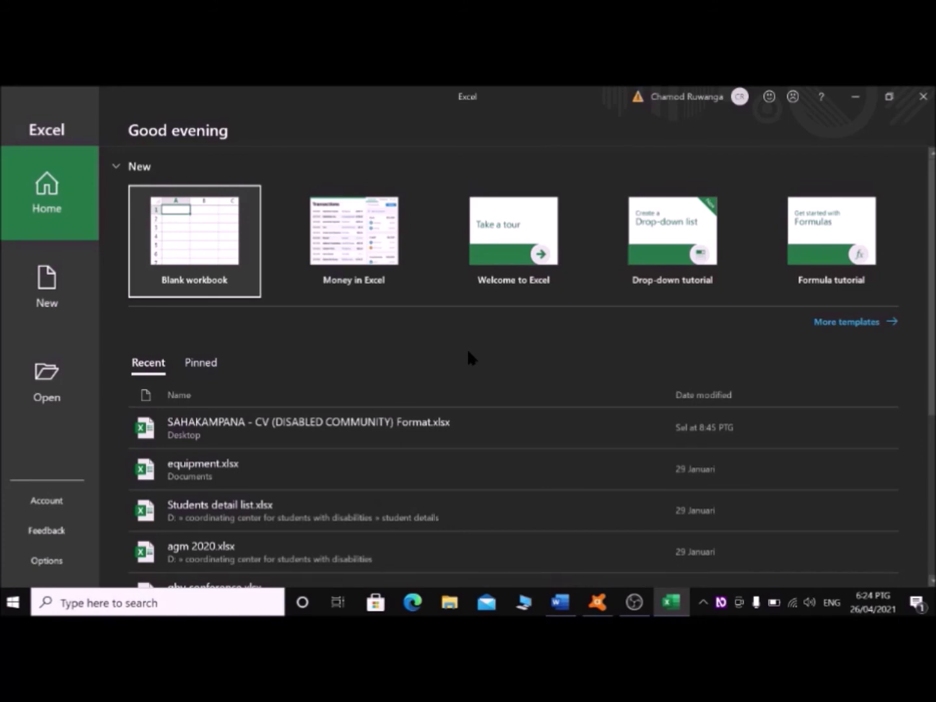
key(Return)
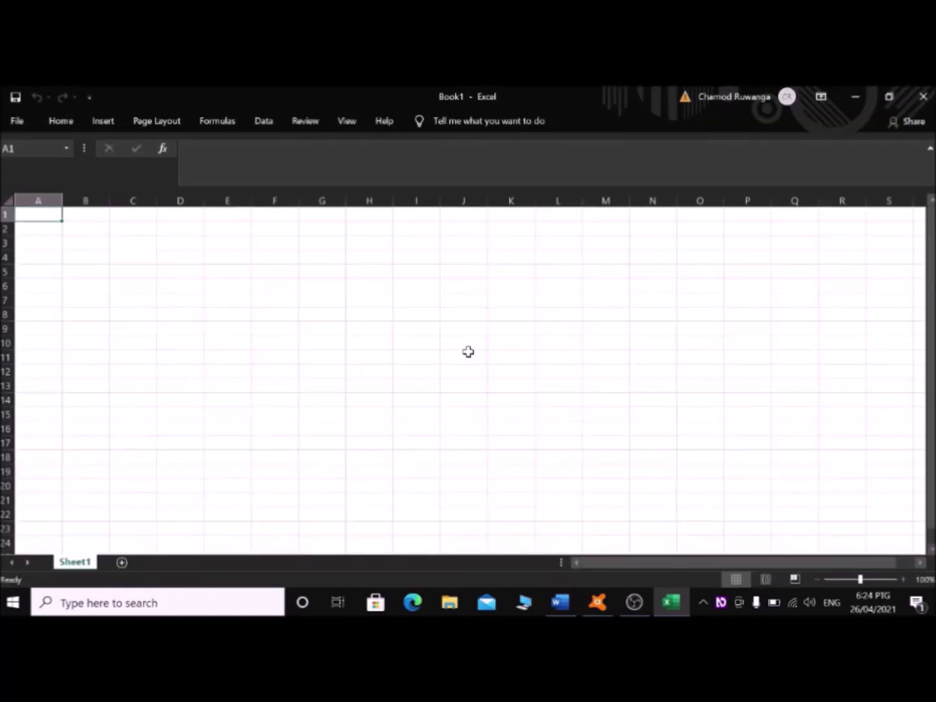
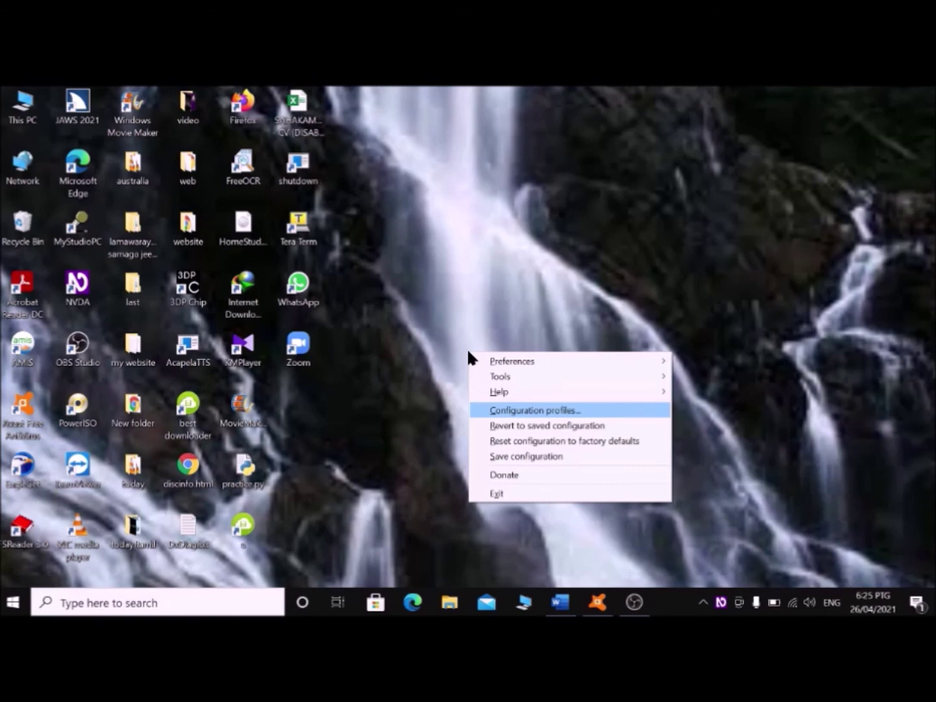
Open NVDA's Configuration Profiles dialog from the desktop and look through the saved application profiles.
key(Return)
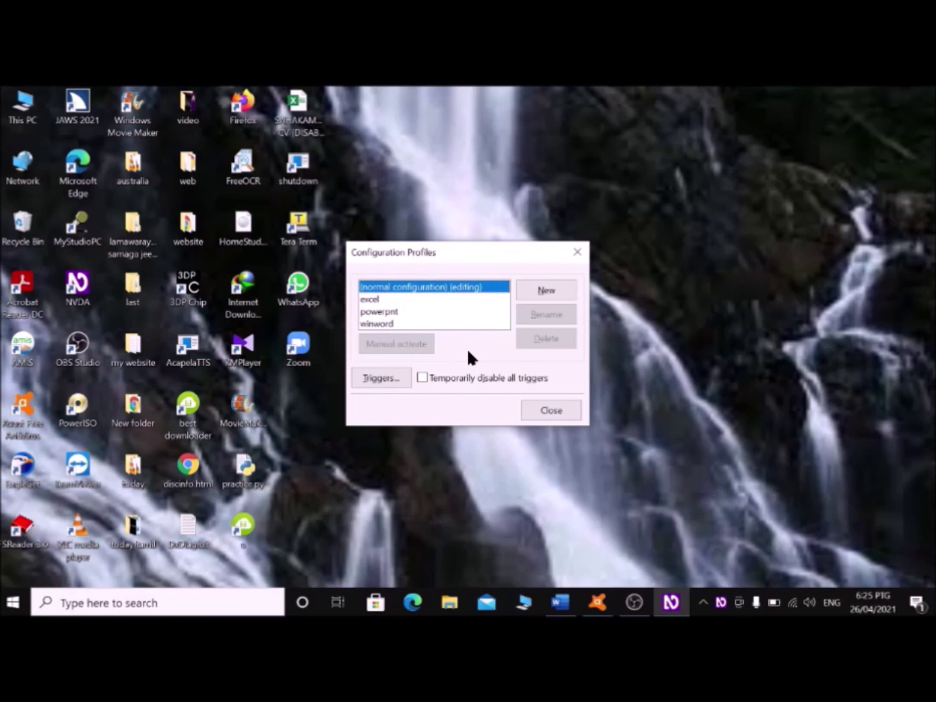
key(Down)
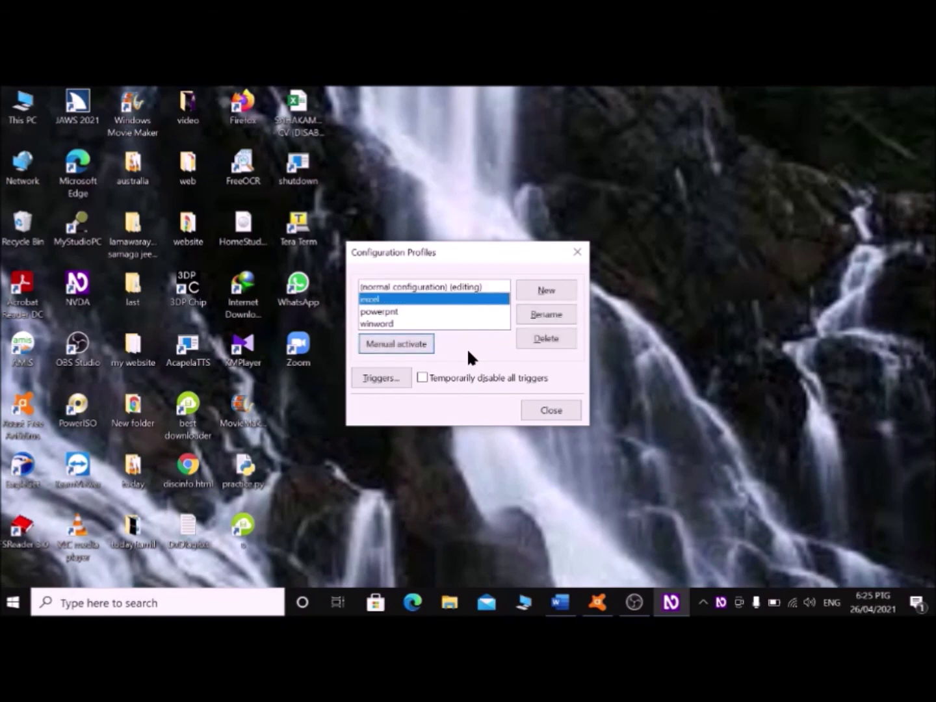
key(Down)
key(Down)
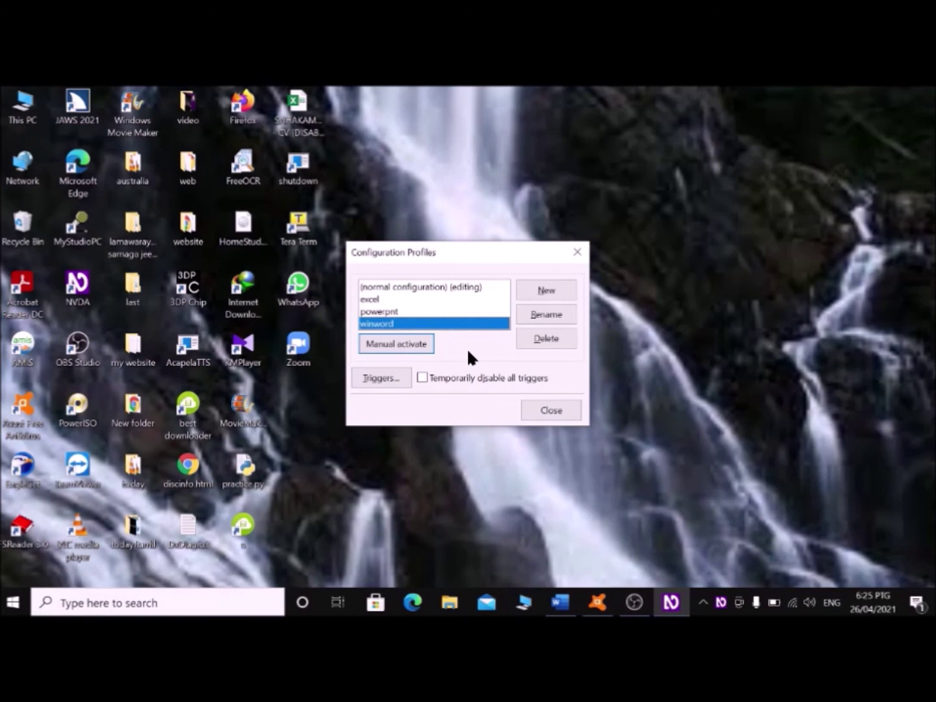
key(Up)
key(Up)
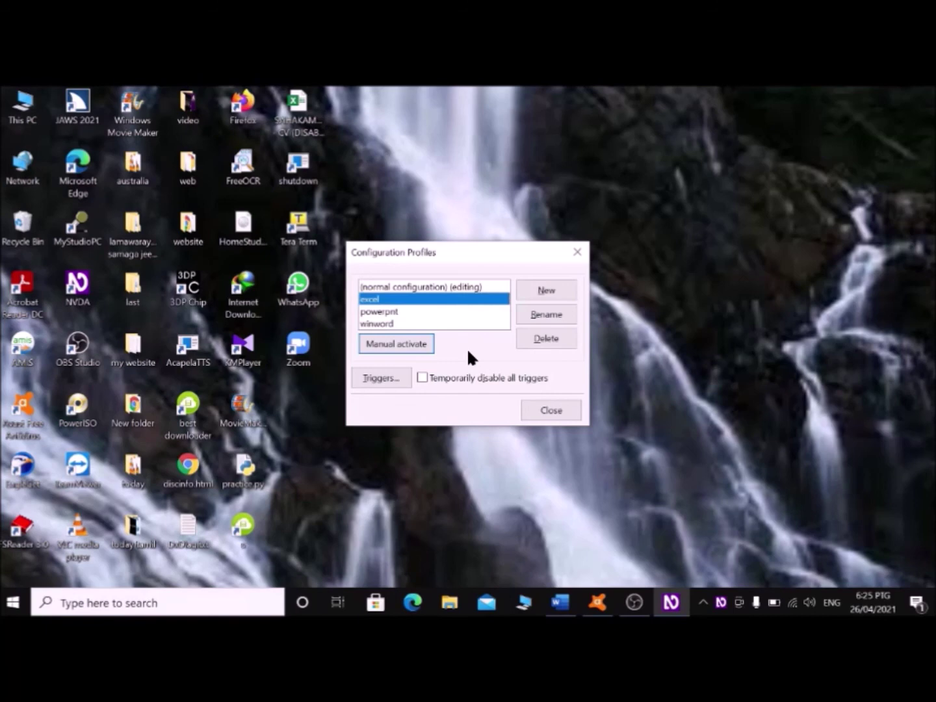
Permanently delete the excel configuration profile and close the Configuration Profiles dialog.
key(Down)
key(Up)
key(Tab)
key(Tab)
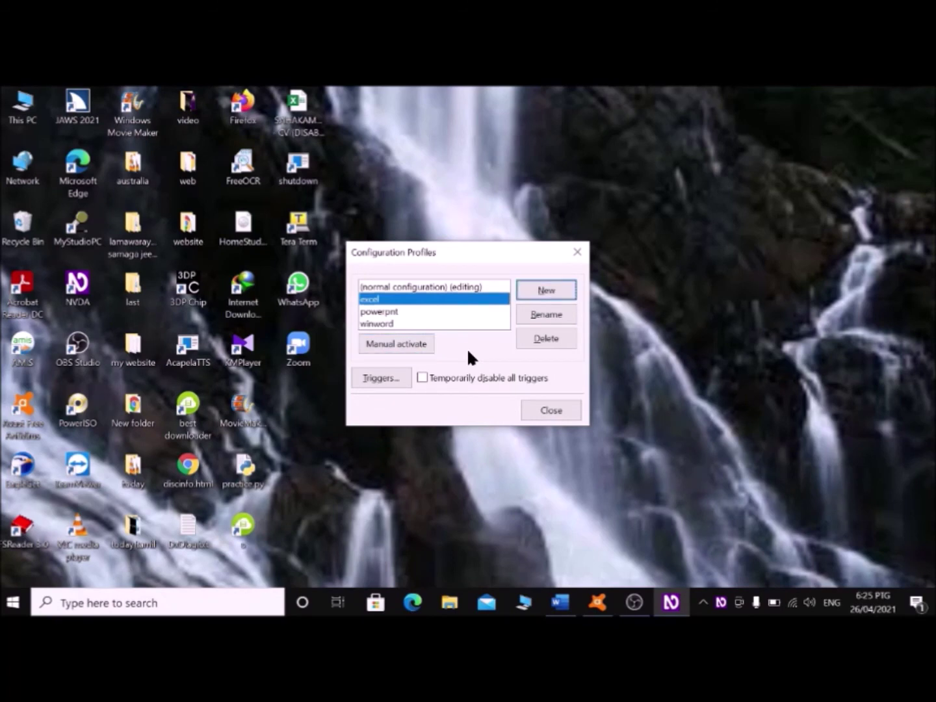
key(Tab)
key(Tab)
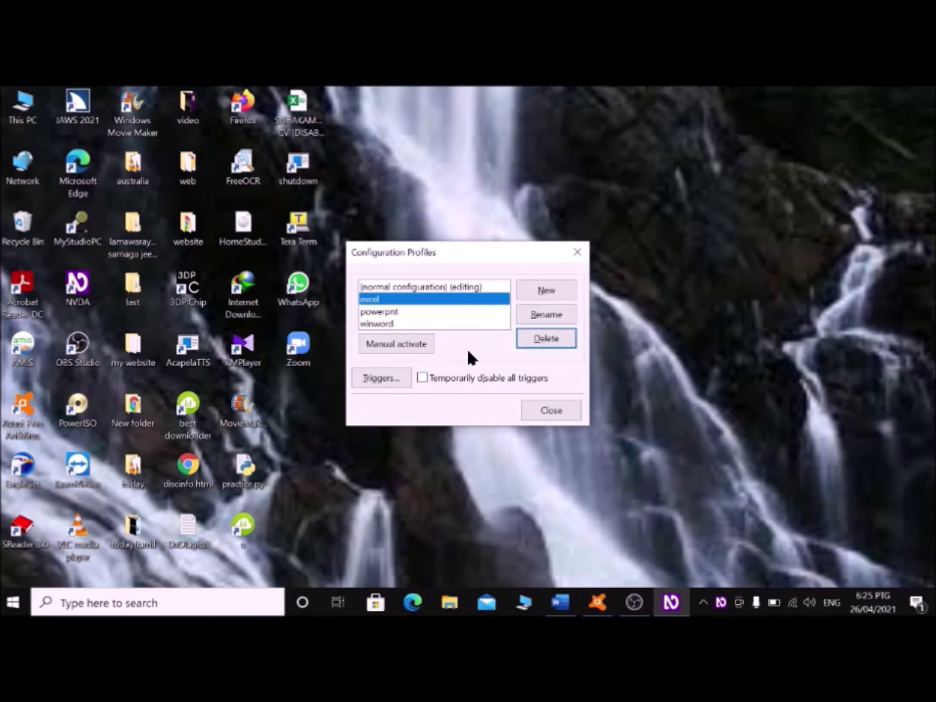
key(Return)
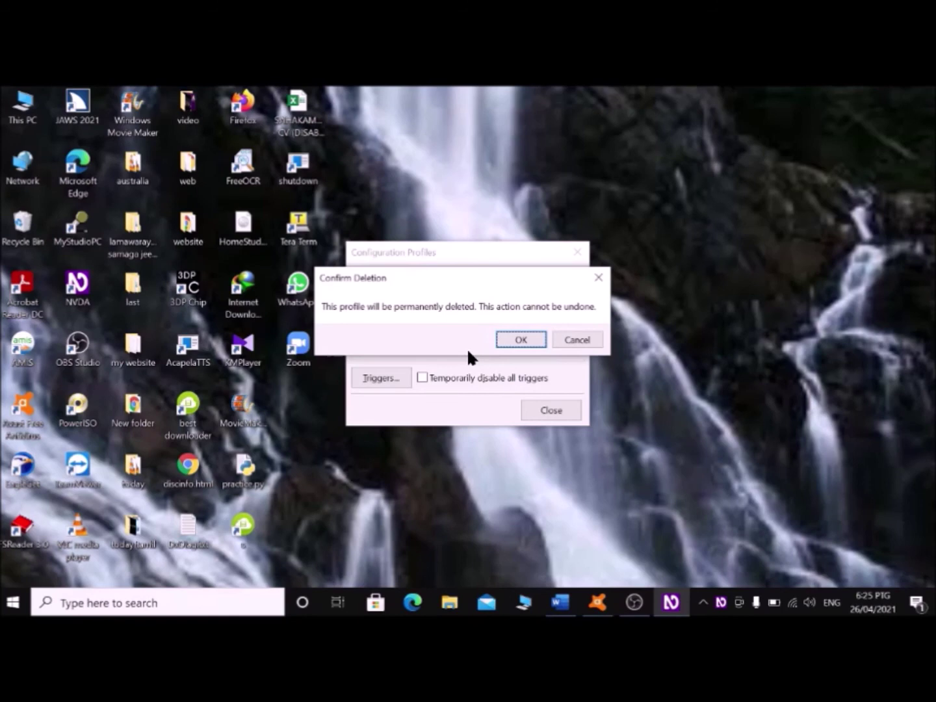
key(Tab)
key(shift+Tab)
key(Return)
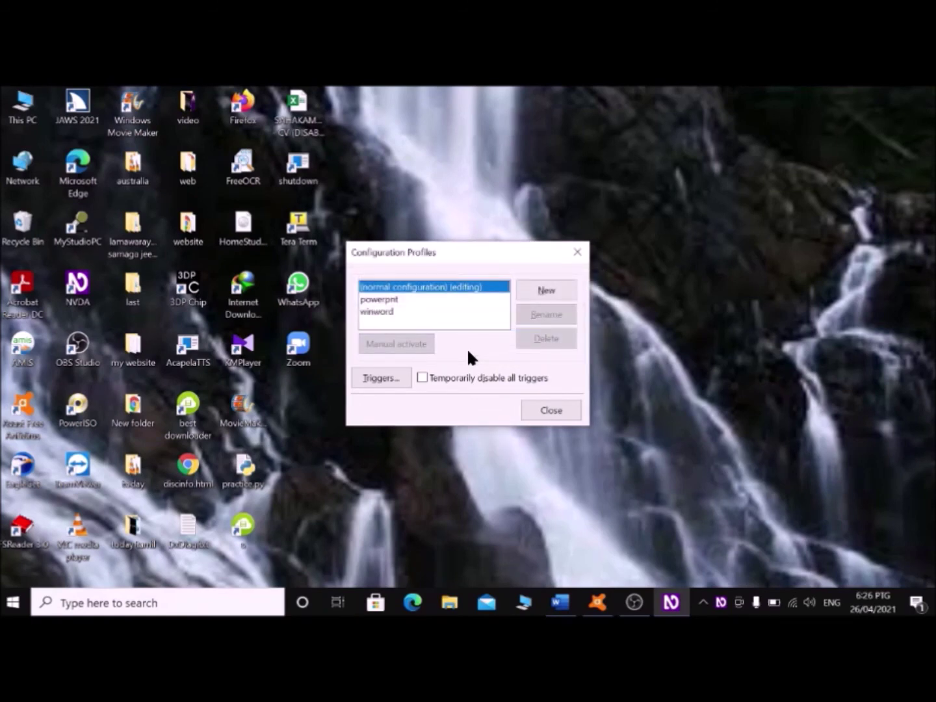
key(Escape)
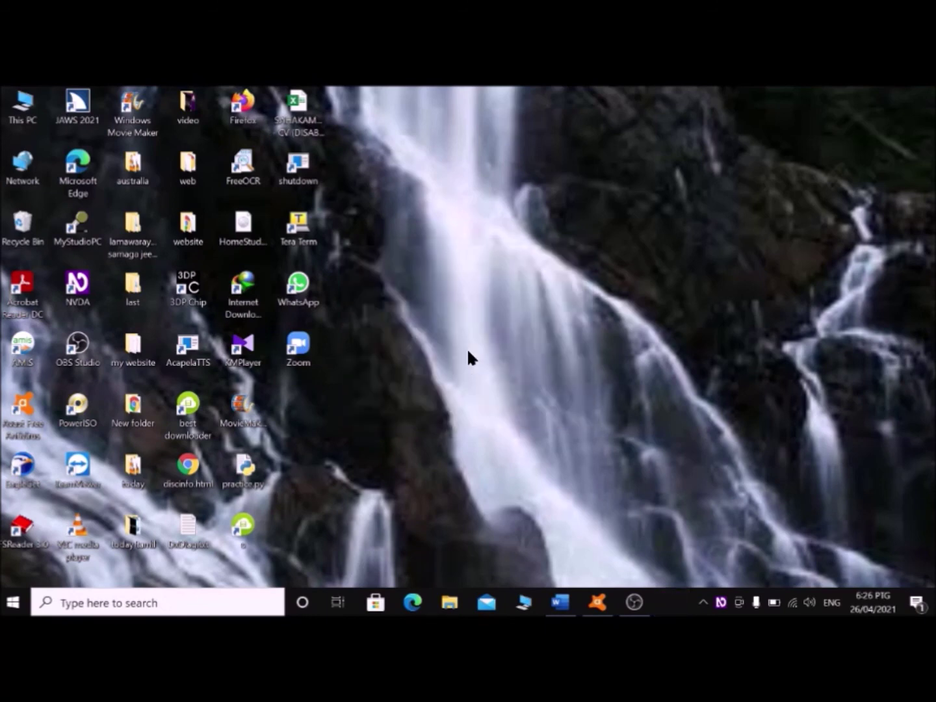